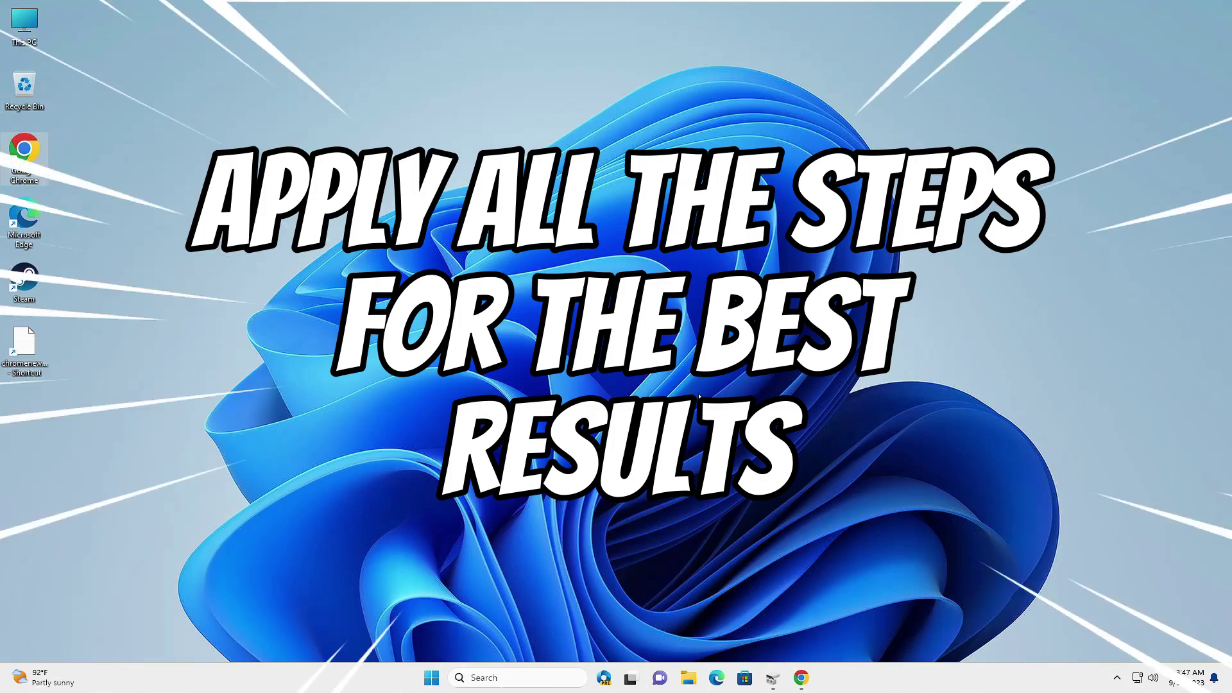
Download the free Malwarebytes for Home installer, MBSetup.exe, from malwarebytes.com in Chrome.
{"action": "left_click", "coordinate": [801, 680]}
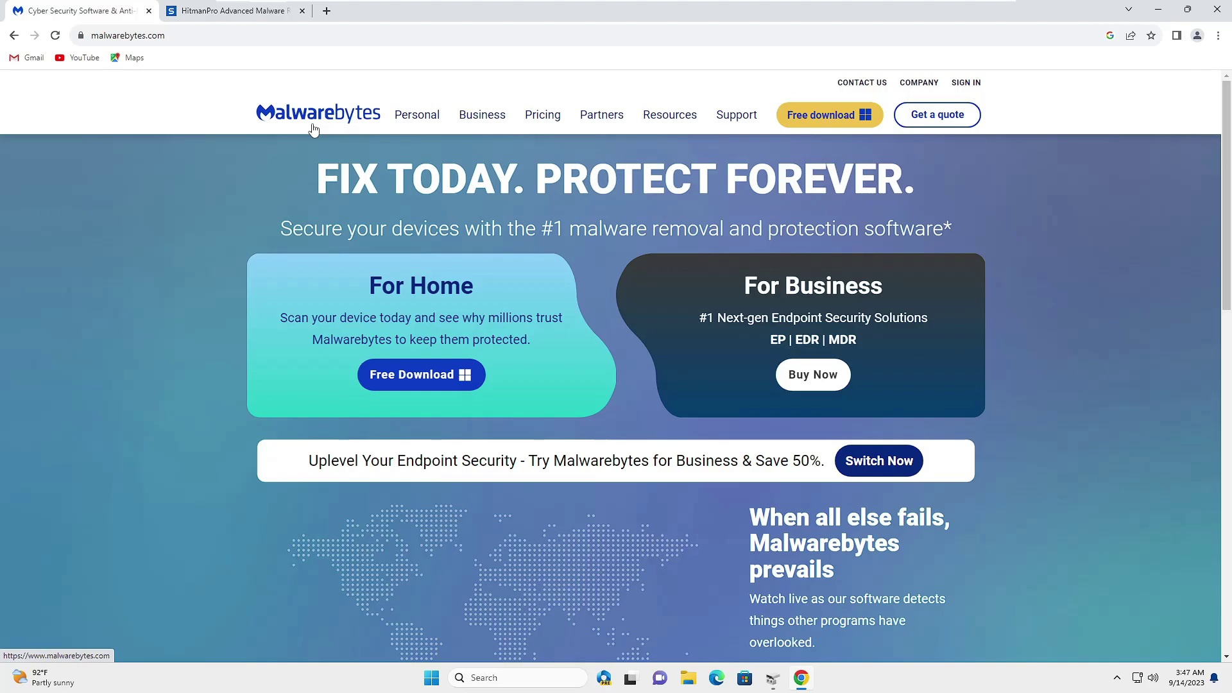
{"action": "left_click", "coordinate": [226, 13]}
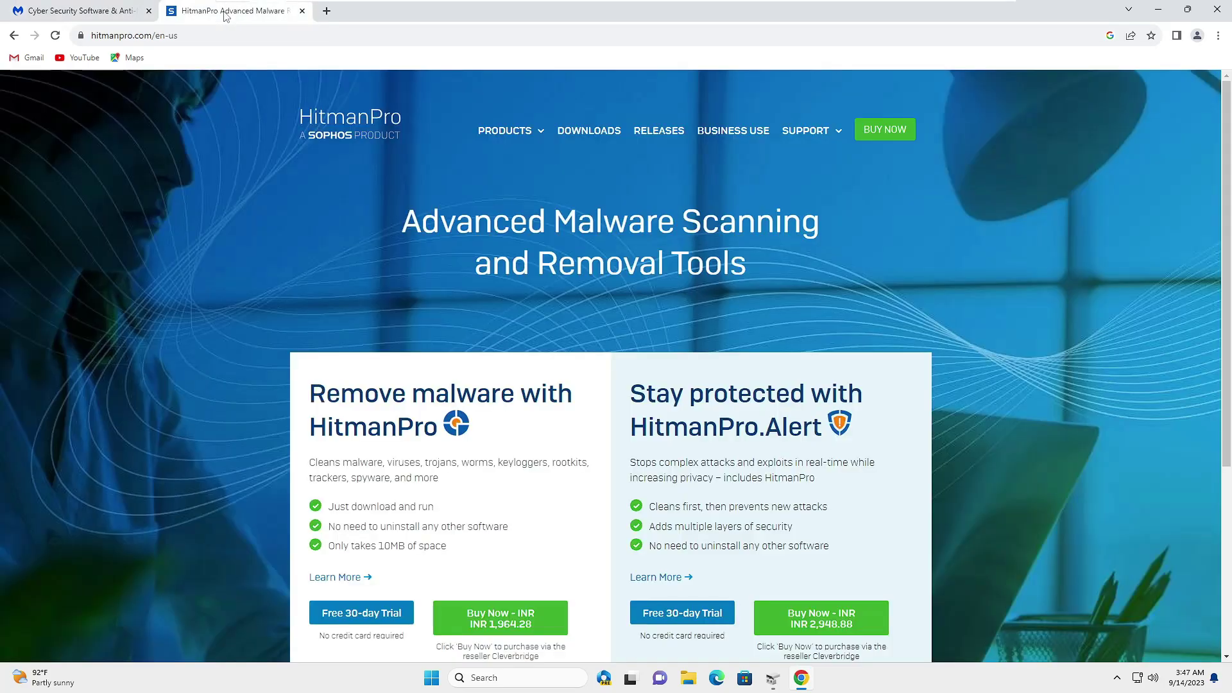
{"action": "left_click", "coordinate": [112, 13]}
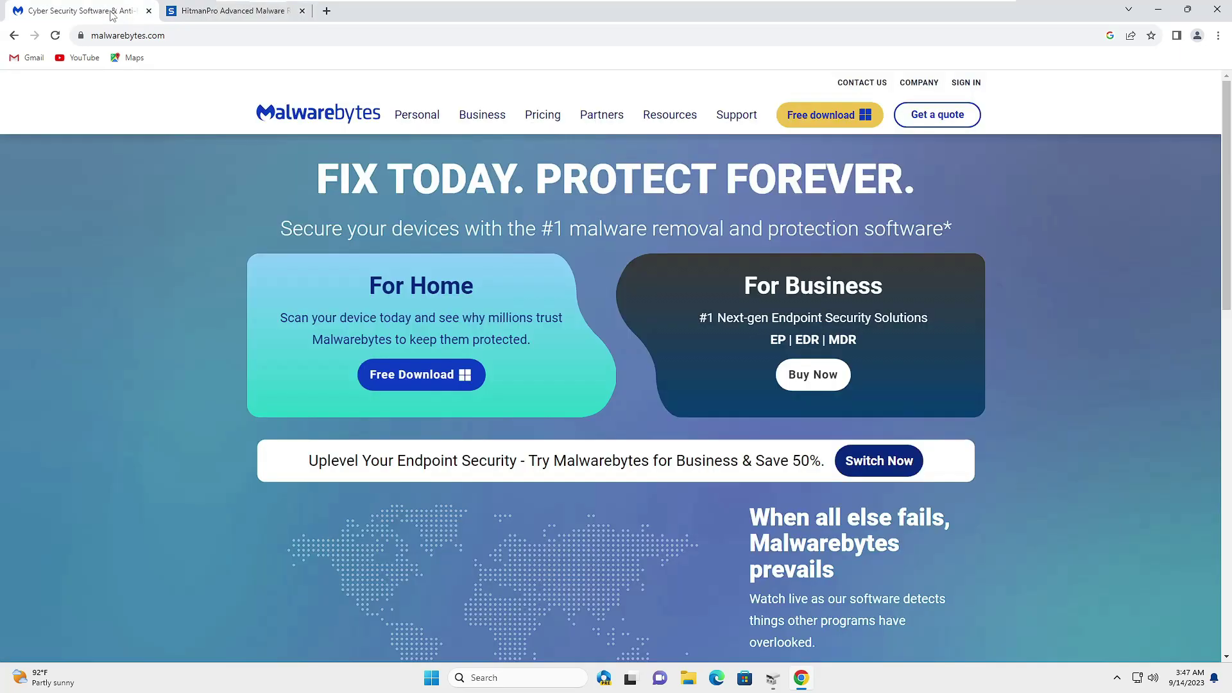
{"action": "left_click", "coordinate": [424, 389]}
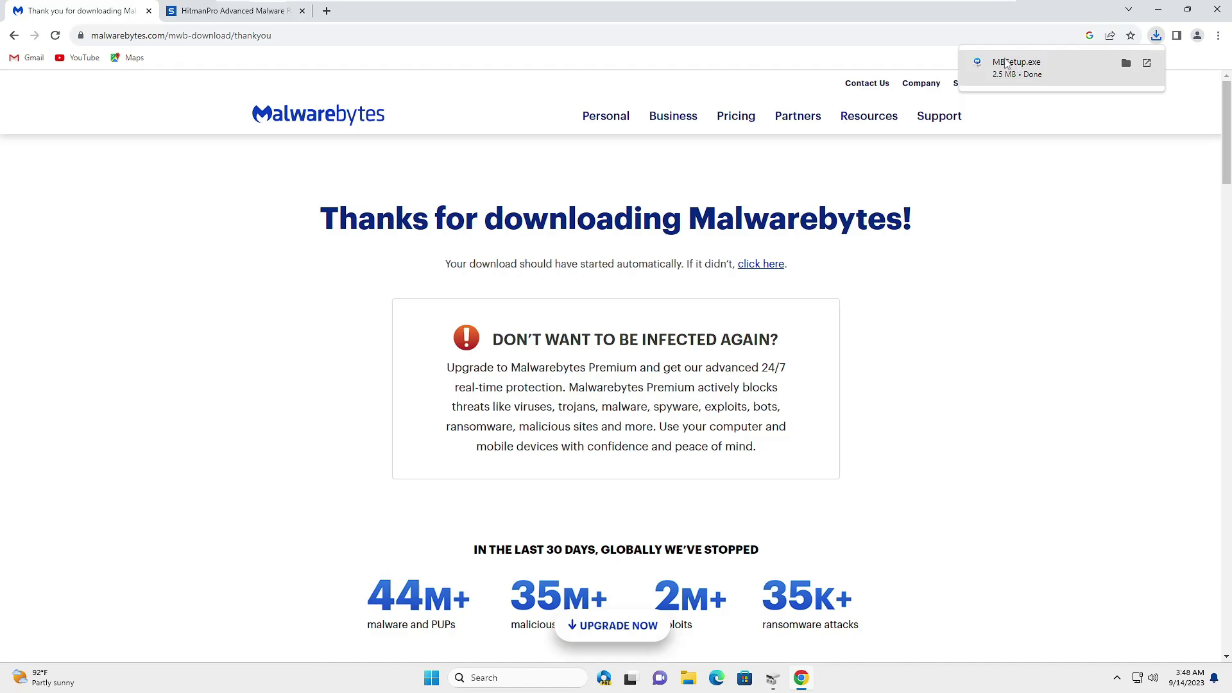
Start the HitmanPro free 30-day trial and submit the registration details.
{"action": "left_click", "coordinate": [210, 19]}
{"action": "scroll", "coordinate": [267, 200], "scroll_direction": "down", "scroll_amount": 3}
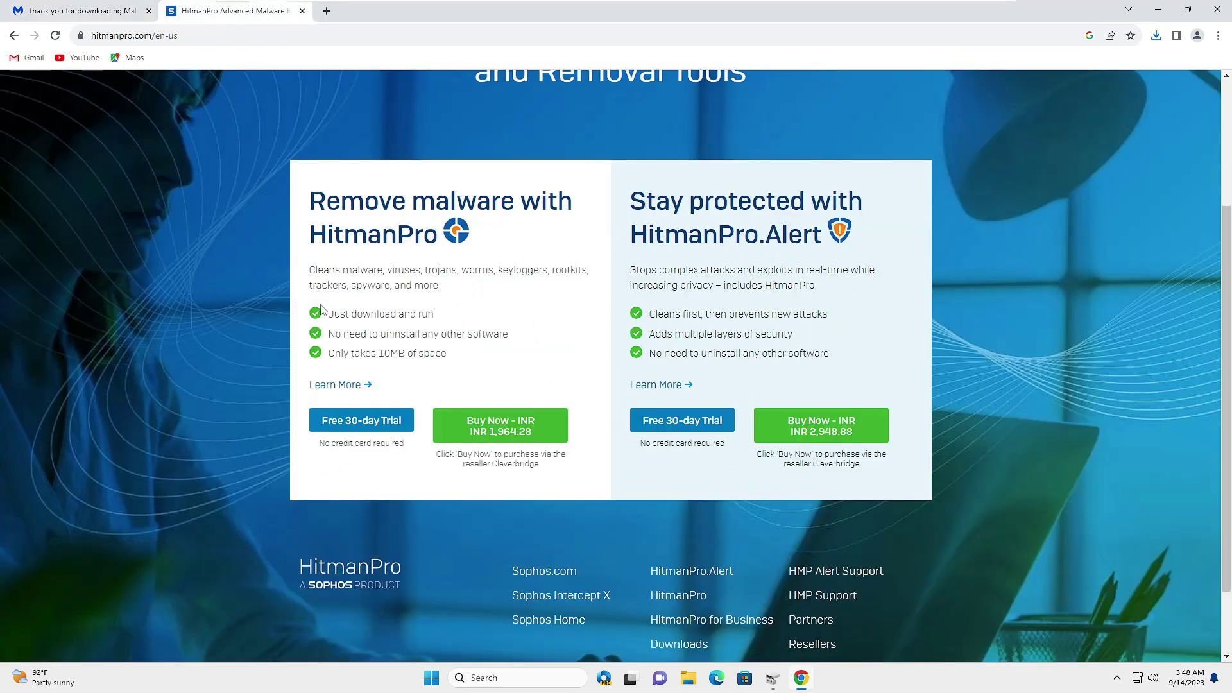
{"action": "left_click", "coordinate": [360, 426]}
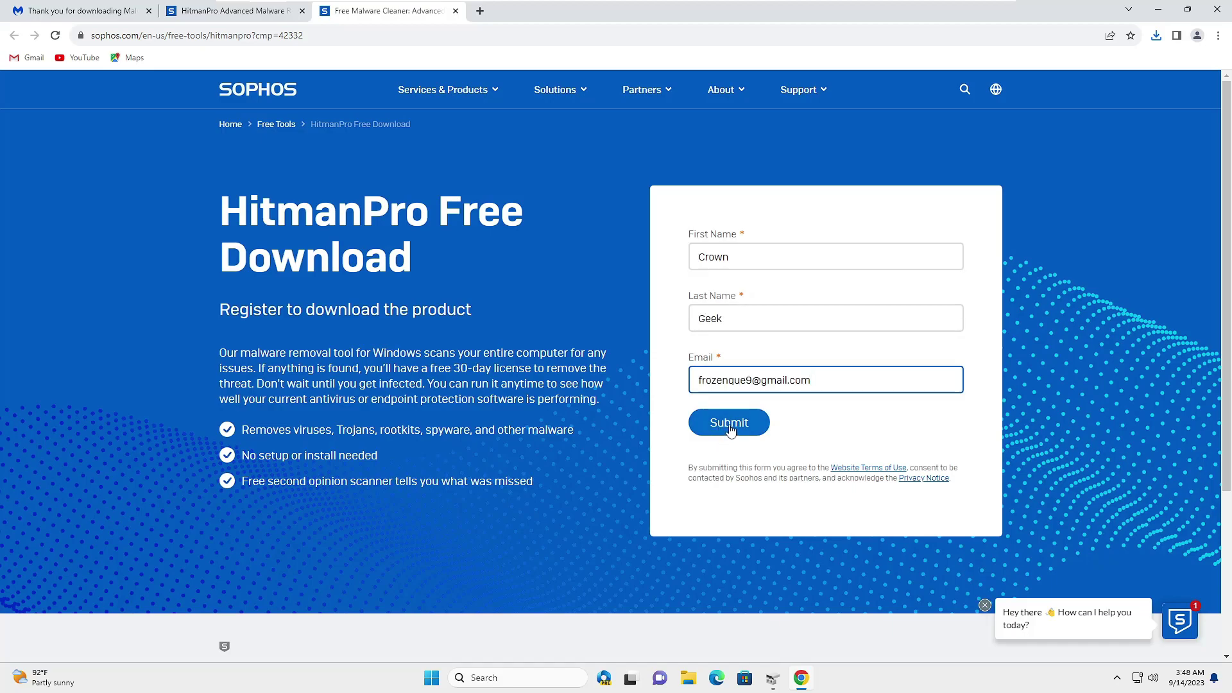
{"action": "left_click", "coordinate": [729, 425]}
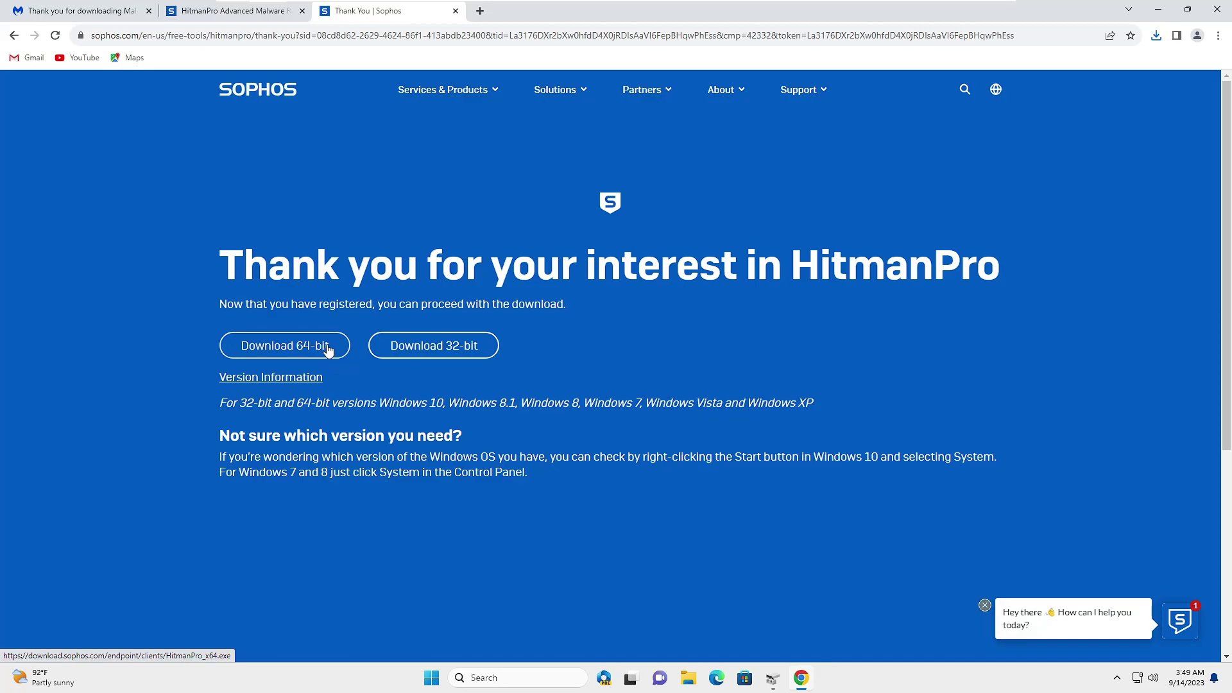
Download HitmanPro_x64.exe after submitting the terms of use form, then minimize Chrome.
{"action": "left_click", "coordinate": [328, 347]}
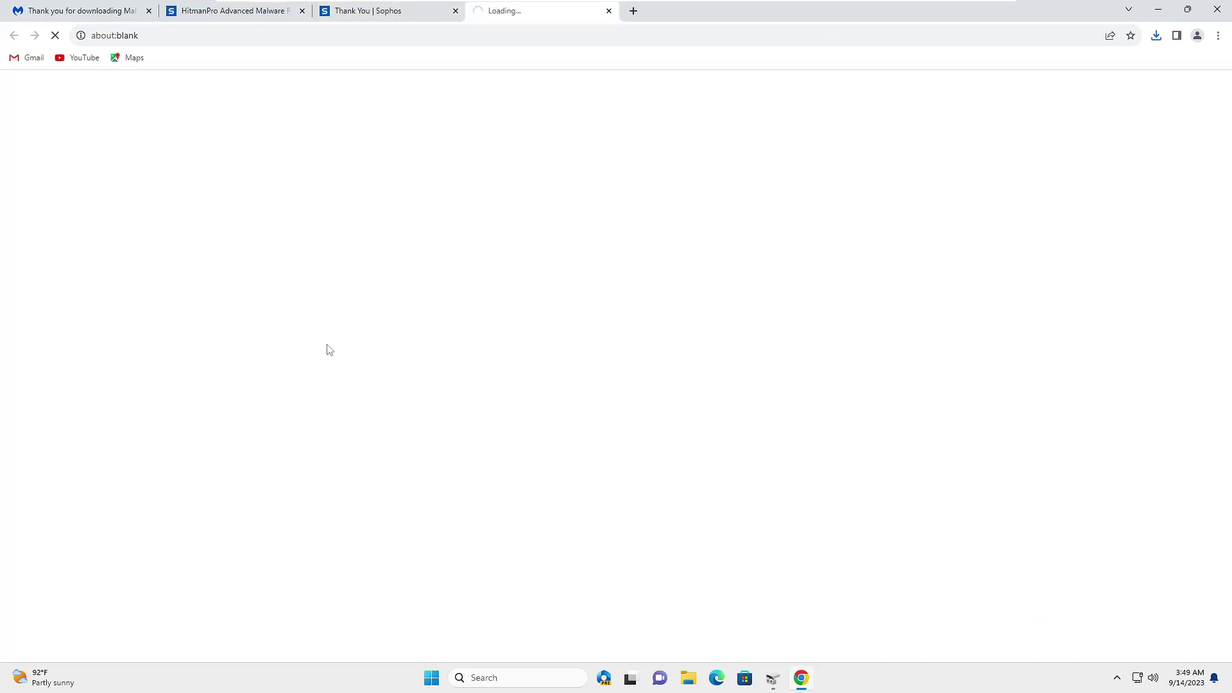
{"action": "left_click", "coordinate": [363, 259]}
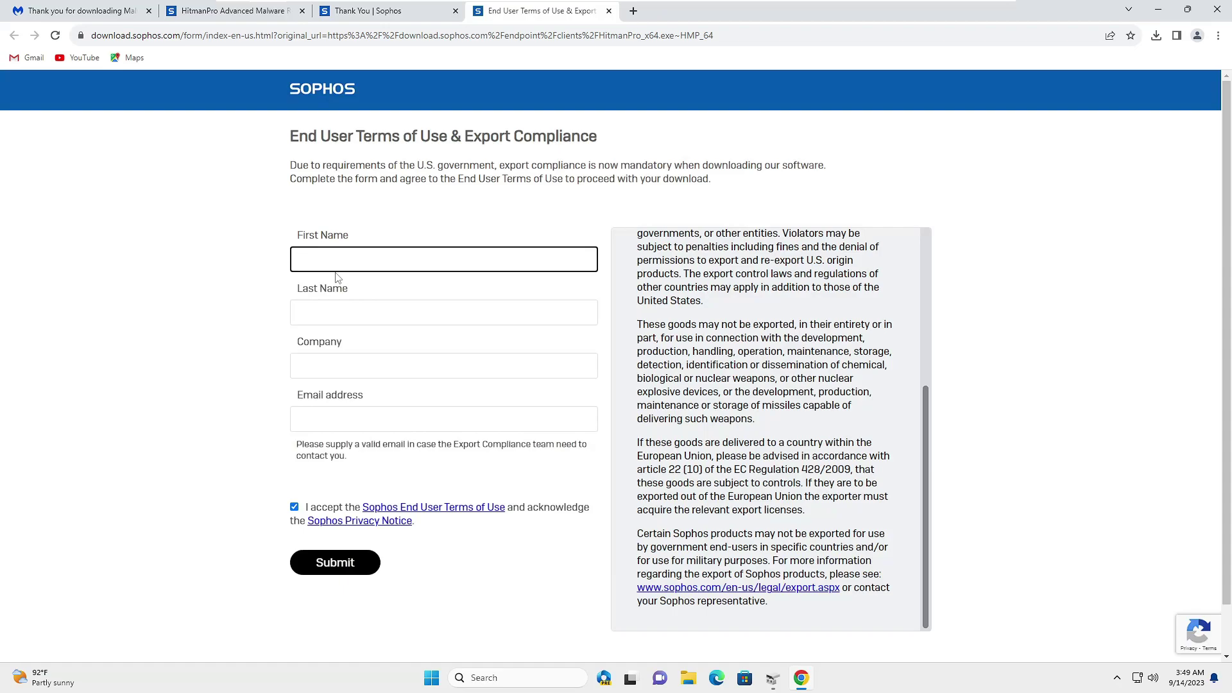
{"action": "left_click", "coordinate": [361, 571]}
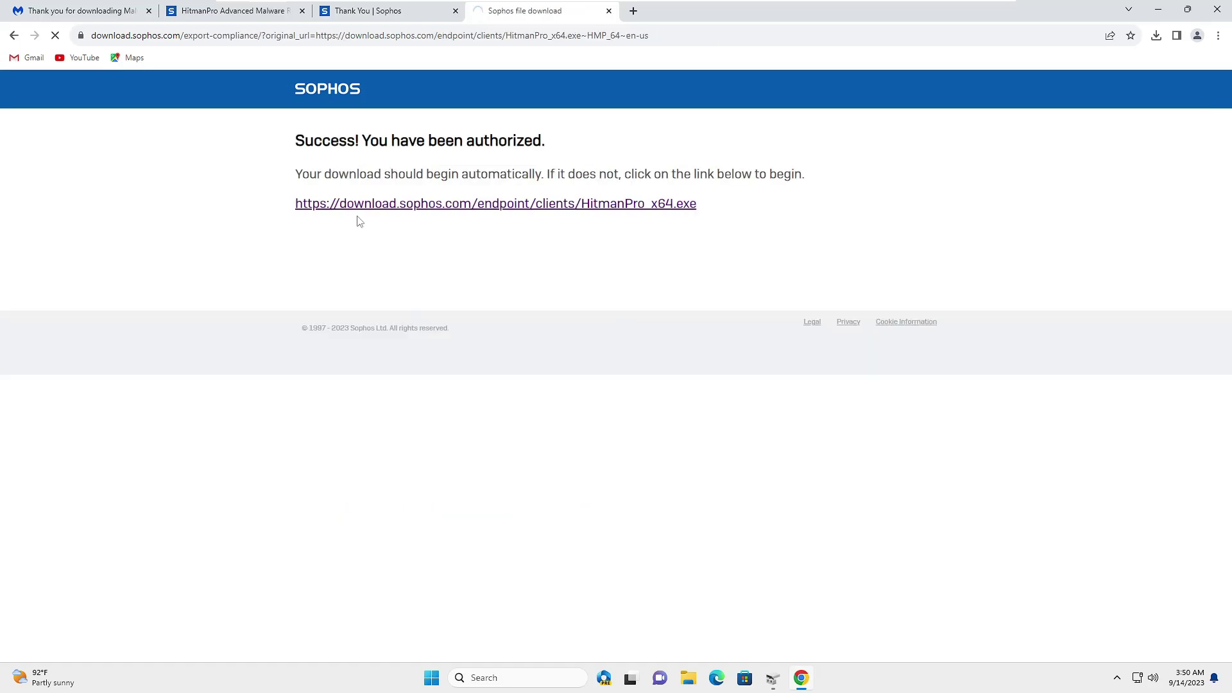
{"action": "left_click", "coordinate": [449, 207]}
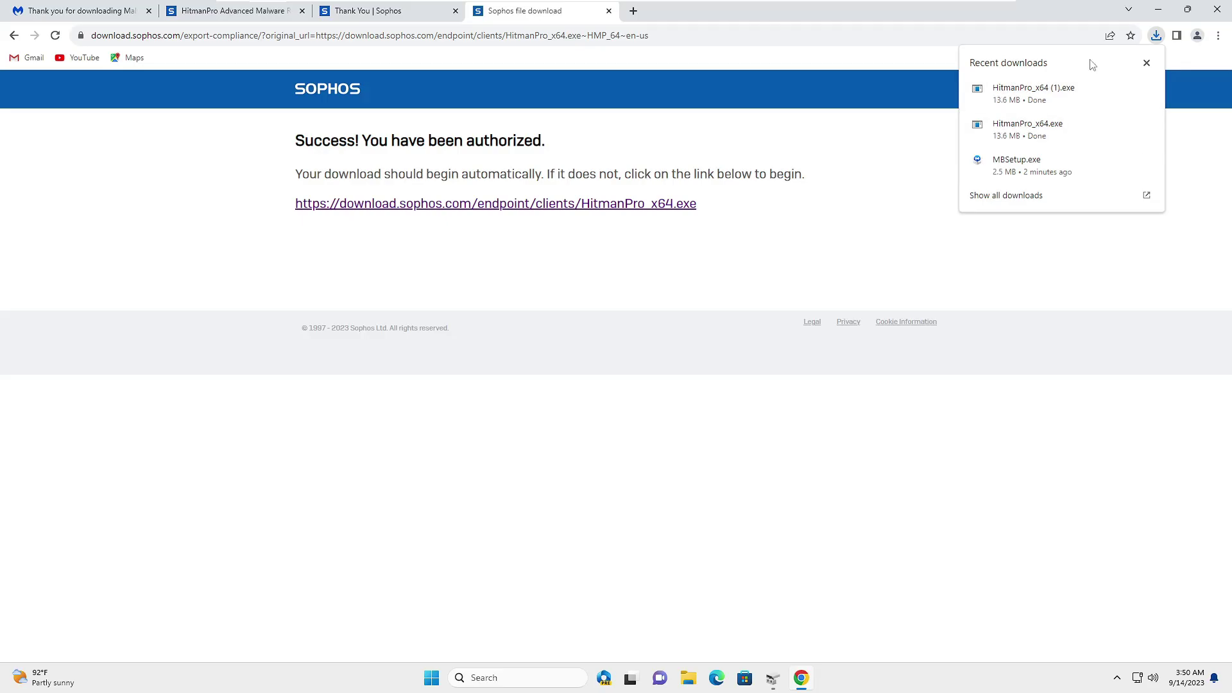
{"action": "left_click", "coordinate": [1154, 10]}
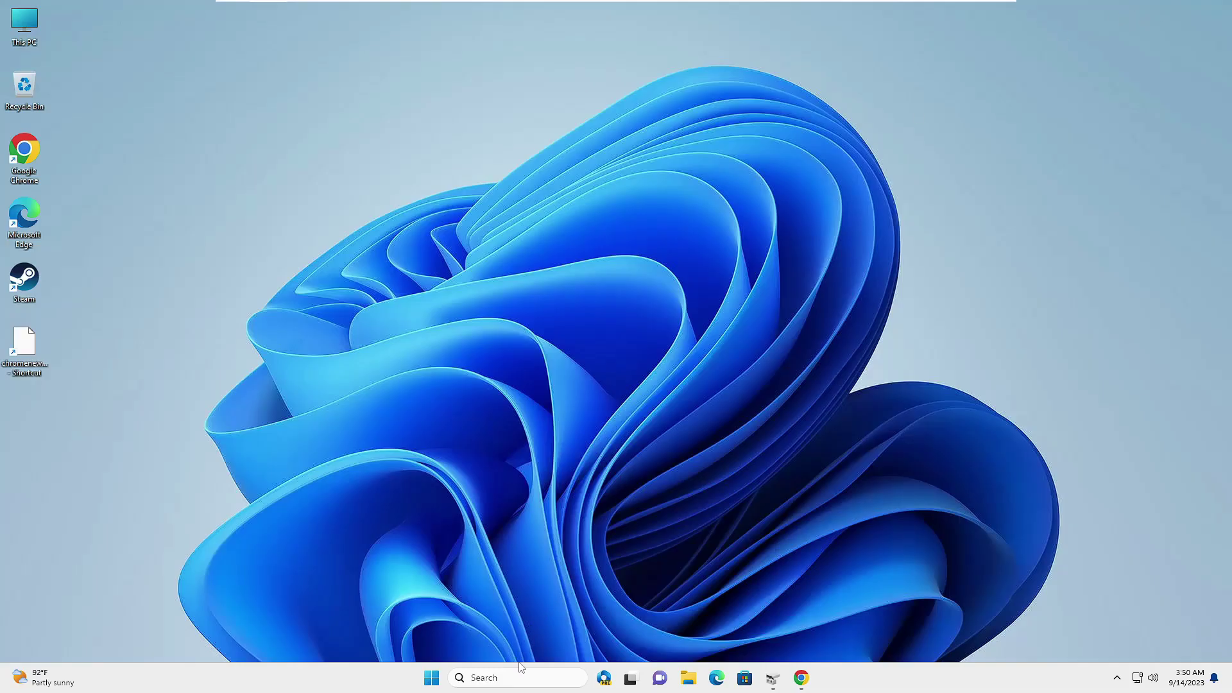
Disable the Ethernet0 adapter through ncpa.cpl to take the PC offline.
{"action": "left_click", "coordinate": [521, 677]}
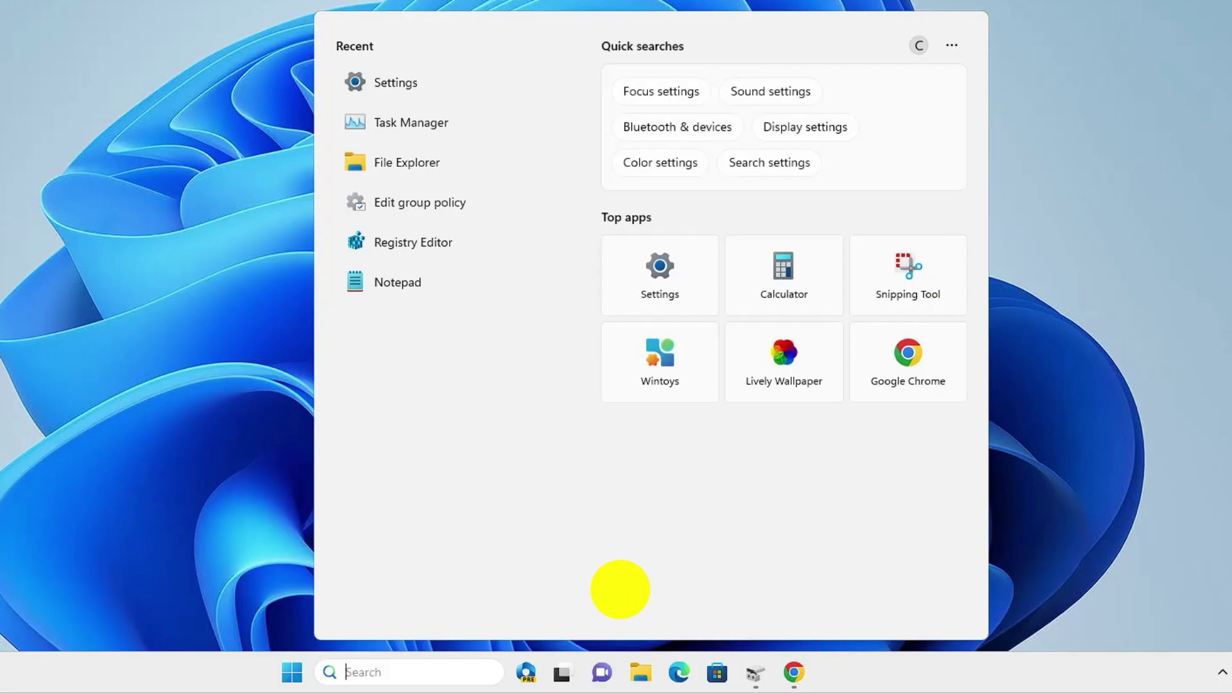
{"action": "type", "text": "ncpa."}
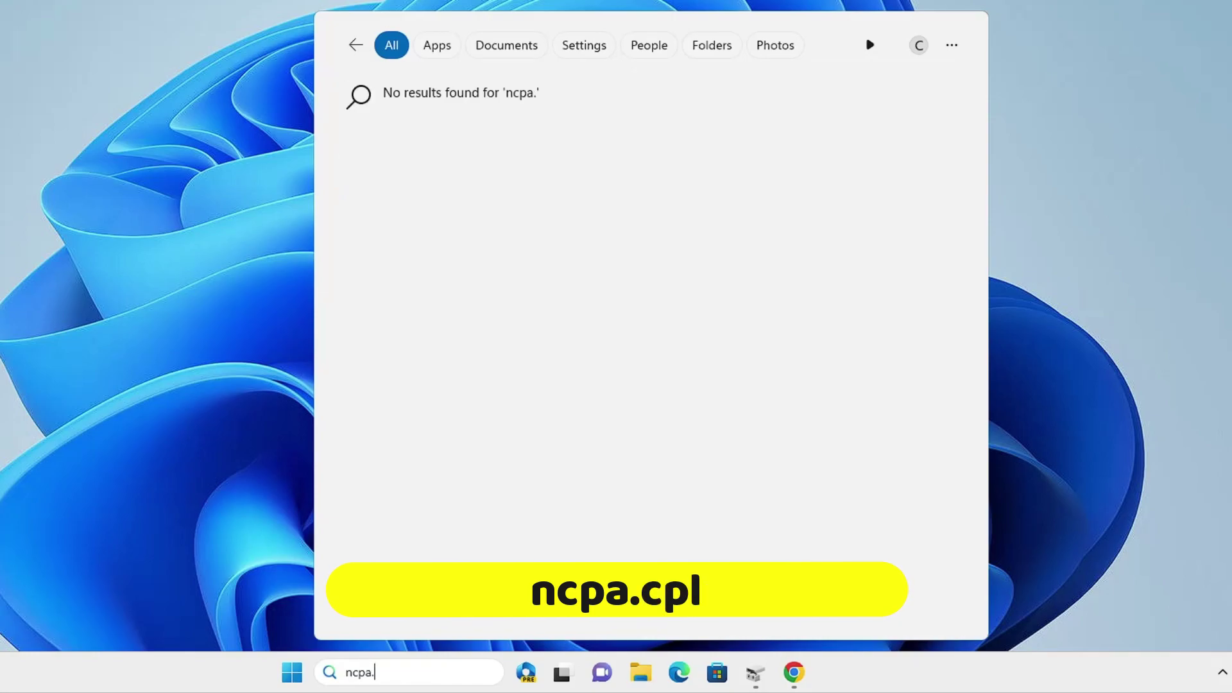
{"action": "type", "text": "cpl"}
{"action": "key", "text": "Return"}
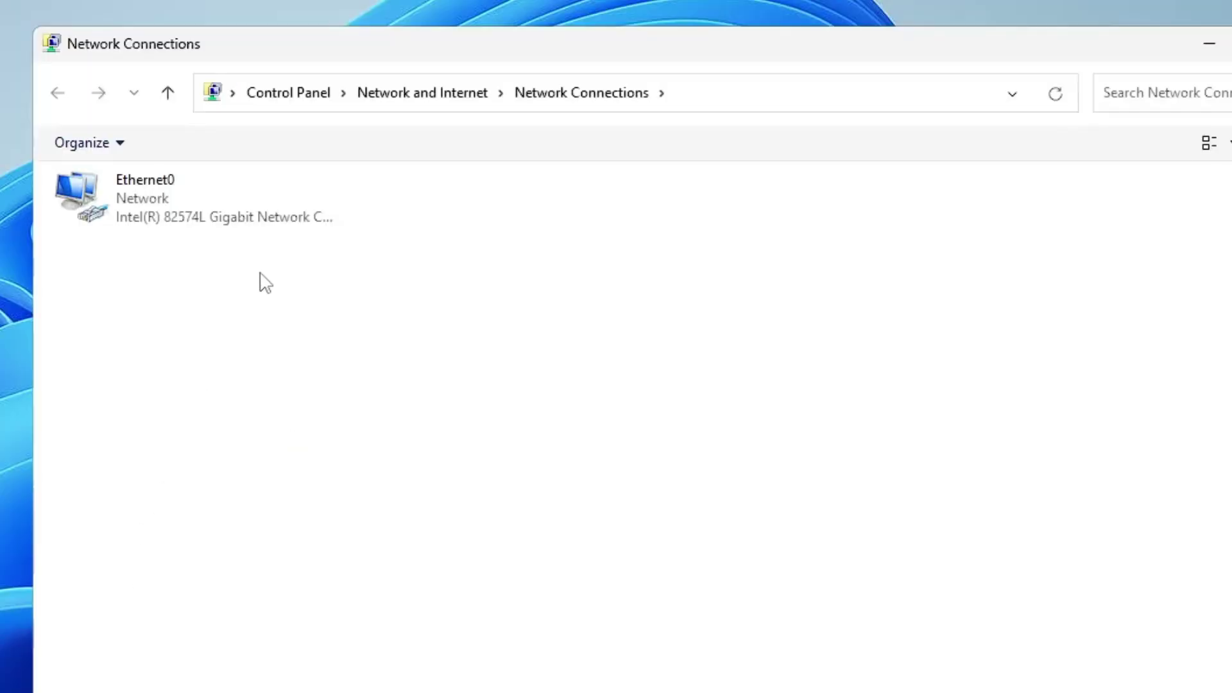
{"action": "left_click", "coordinate": [241, 231]}
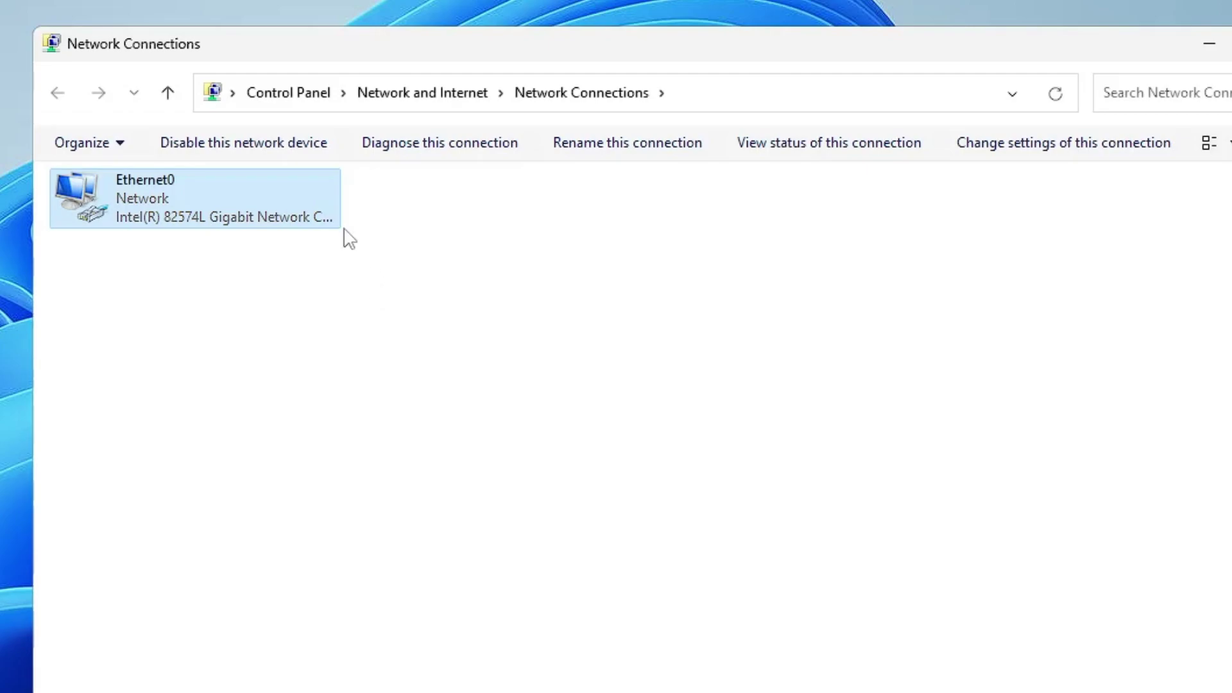
{"action": "right_click", "coordinate": [206, 195]}
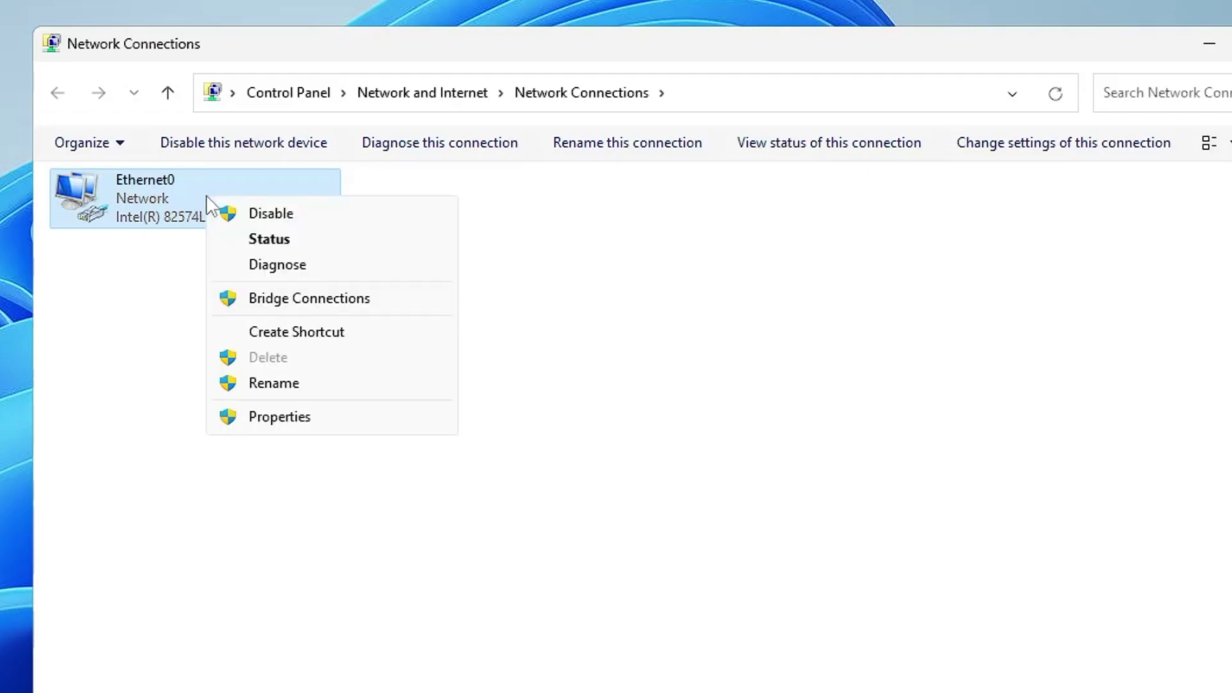
{"action": "left_click", "coordinate": [259, 216]}
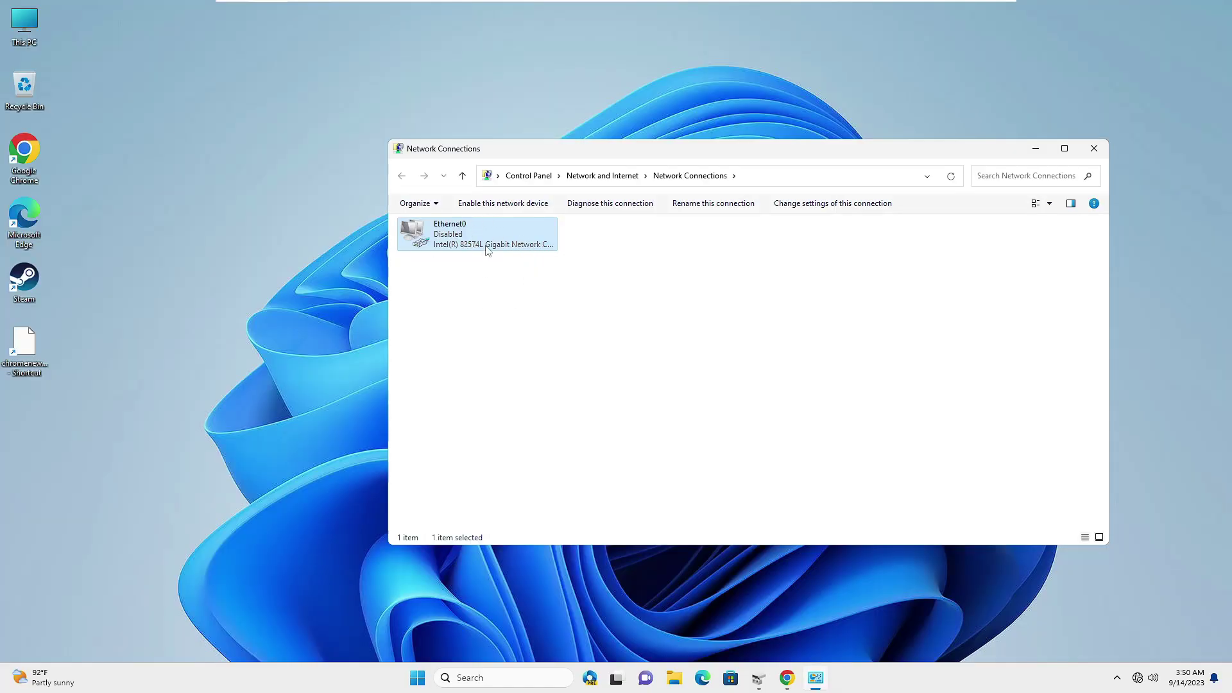
{"action": "left_click", "coordinate": [1036, 149]}
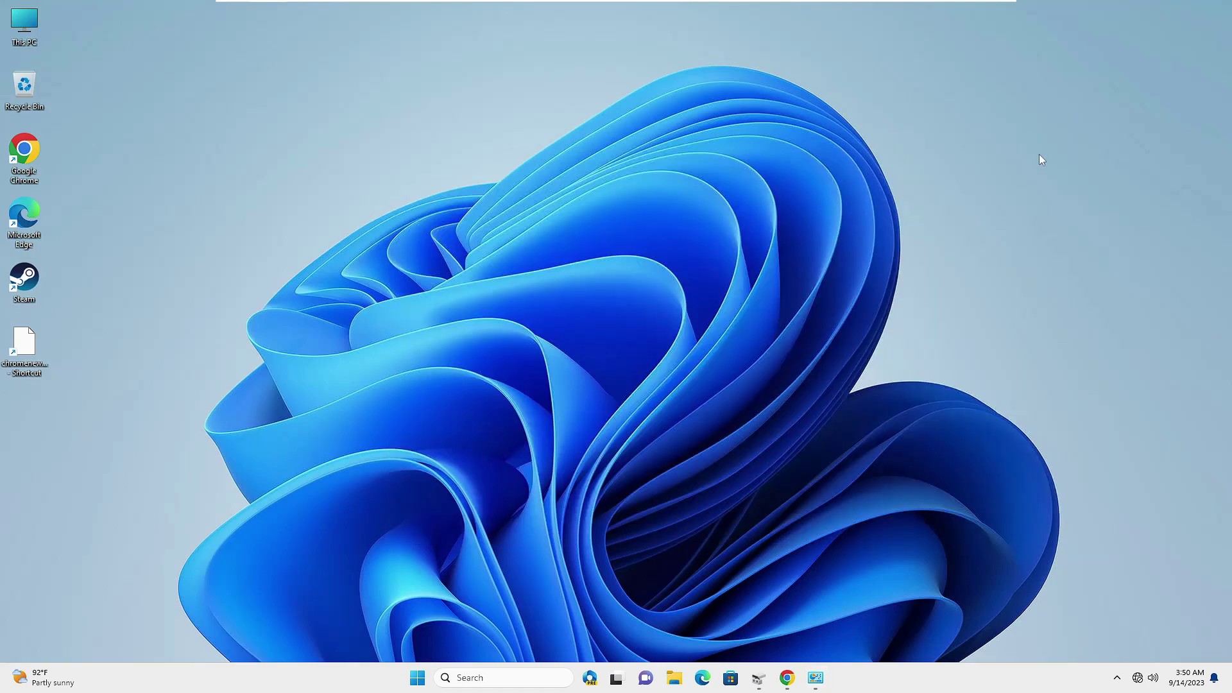
Reach Virus & threat protection via Settings > Privacy & security > Windows Security.
{"action": "right_click", "coordinate": [421, 681]}
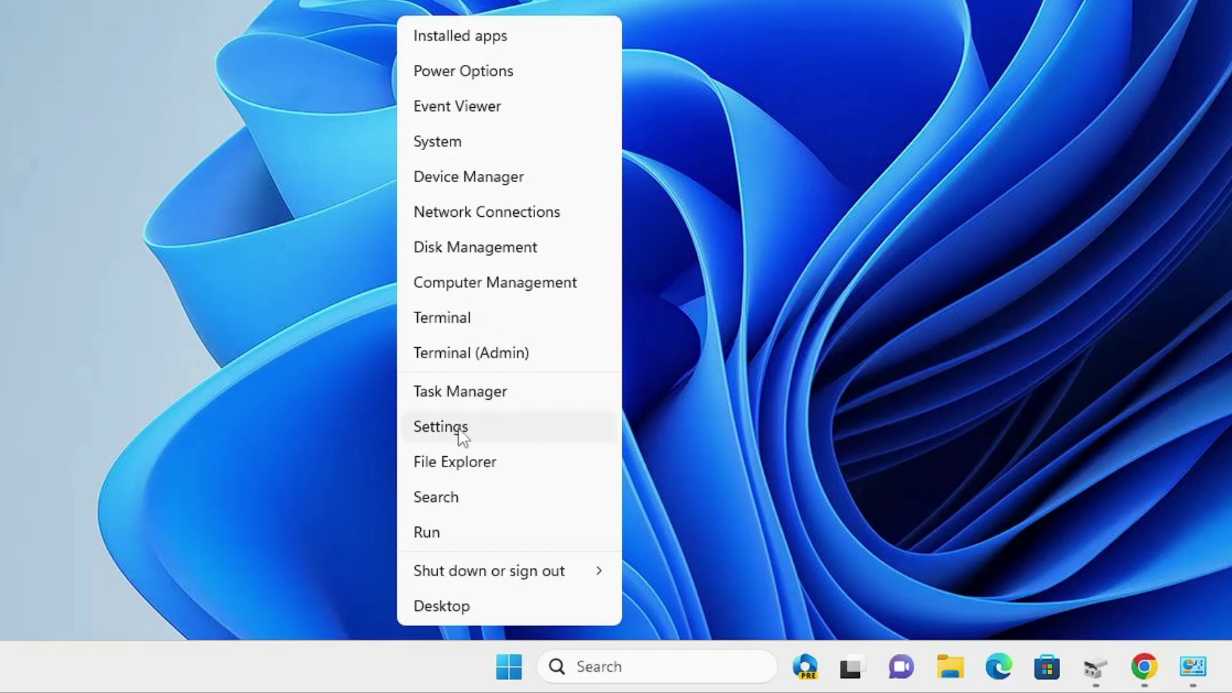
{"action": "left_click", "coordinate": [389, 543]}
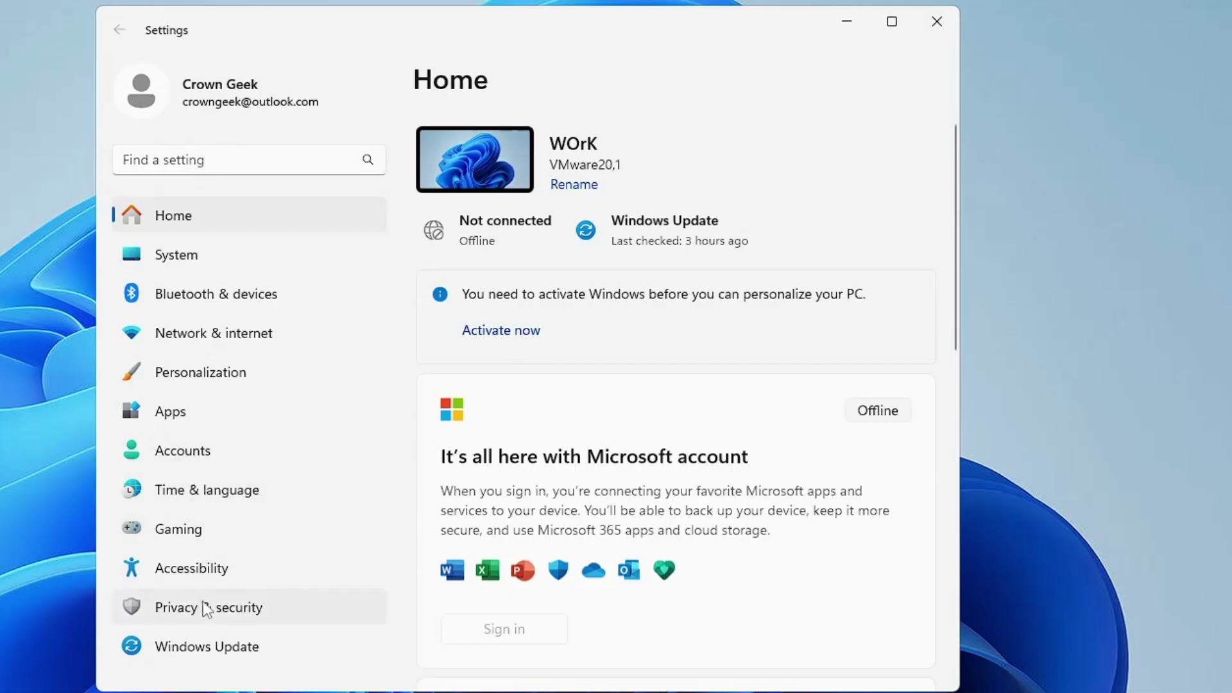
{"action": "left_click", "coordinate": [221, 609]}
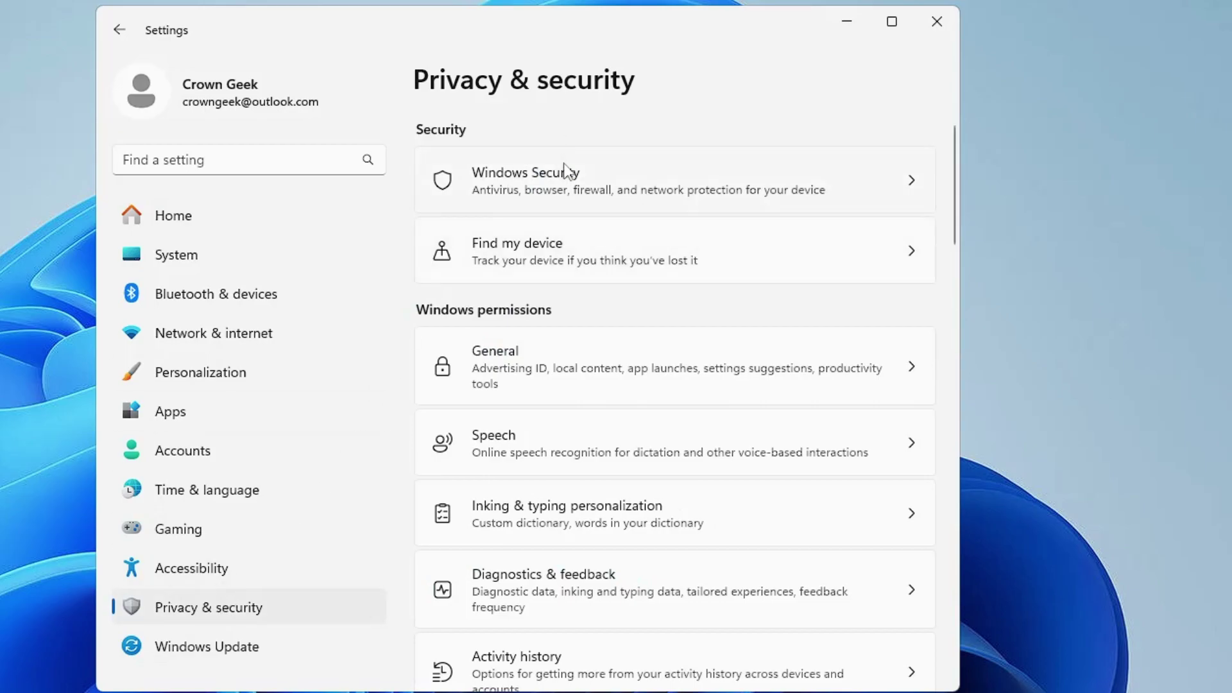
{"action": "left_click", "coordinate": [557, 187]}
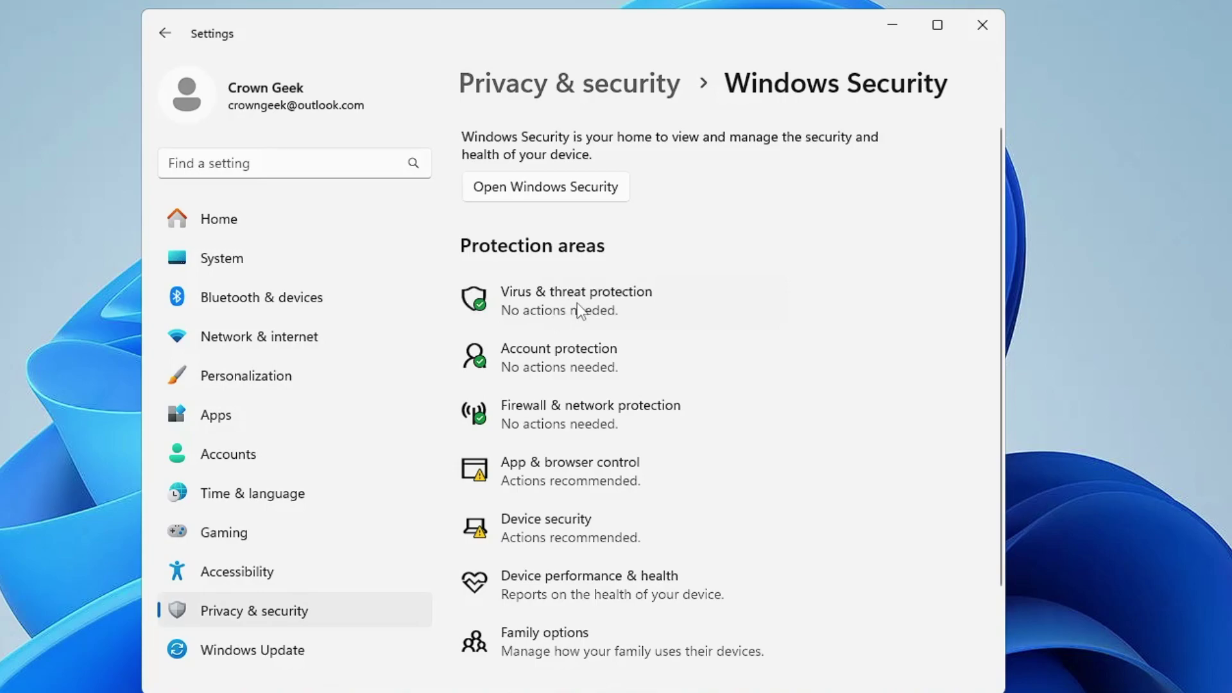
{"action": "left_click", "coordinate": [577, 303]}
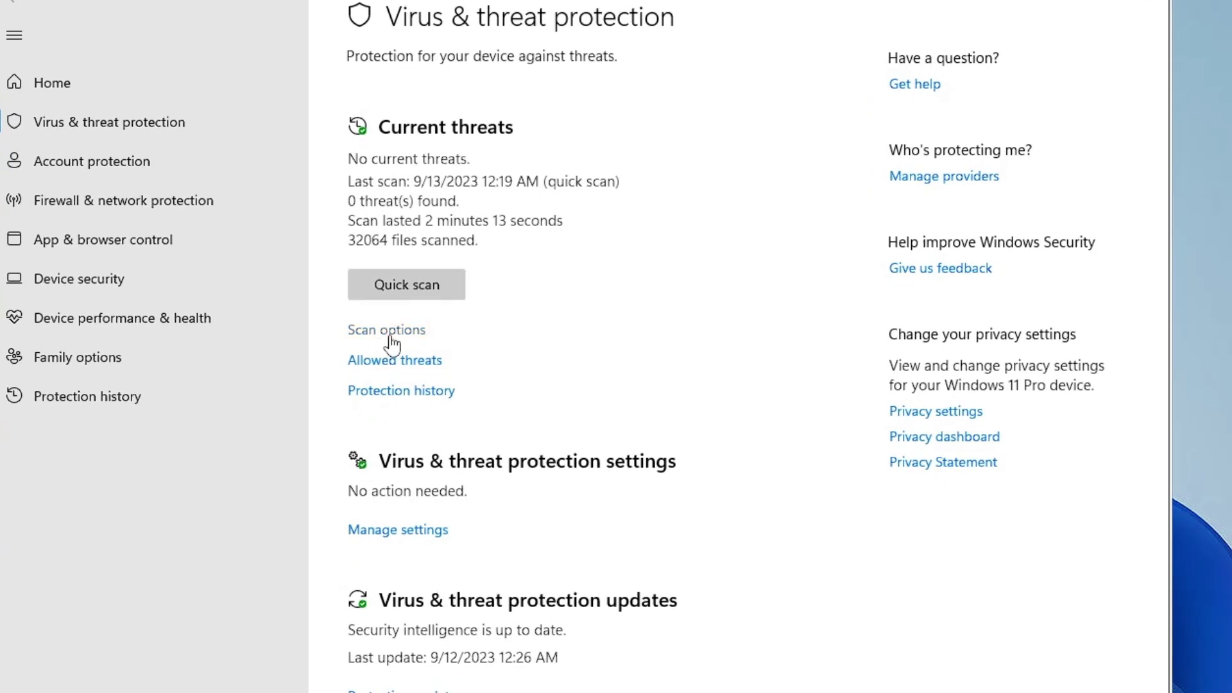
Run a Microsoft Defender Antivirus offline scan, accepting the restart and UAC prompt.
{"action": "left_click", "coordinate": [405, 331]}
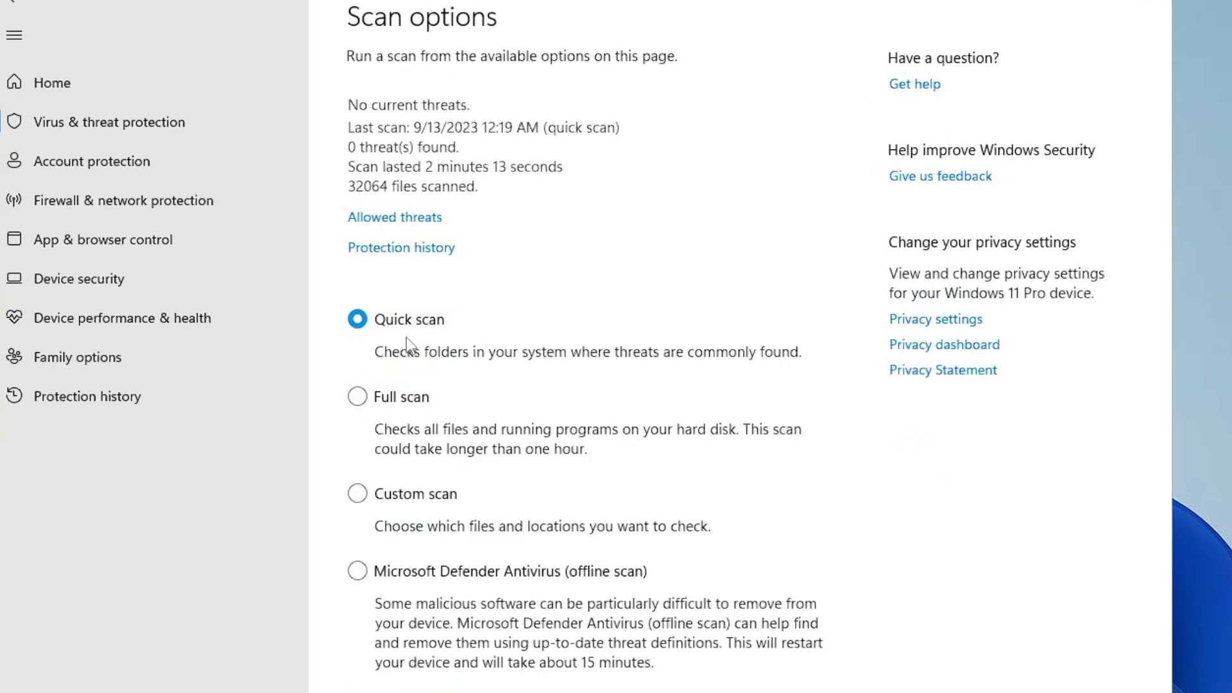
{"action": "left_click", "coordinate": [355, 570]}
{"action": "left_click", "coordinate": [385, 690]}
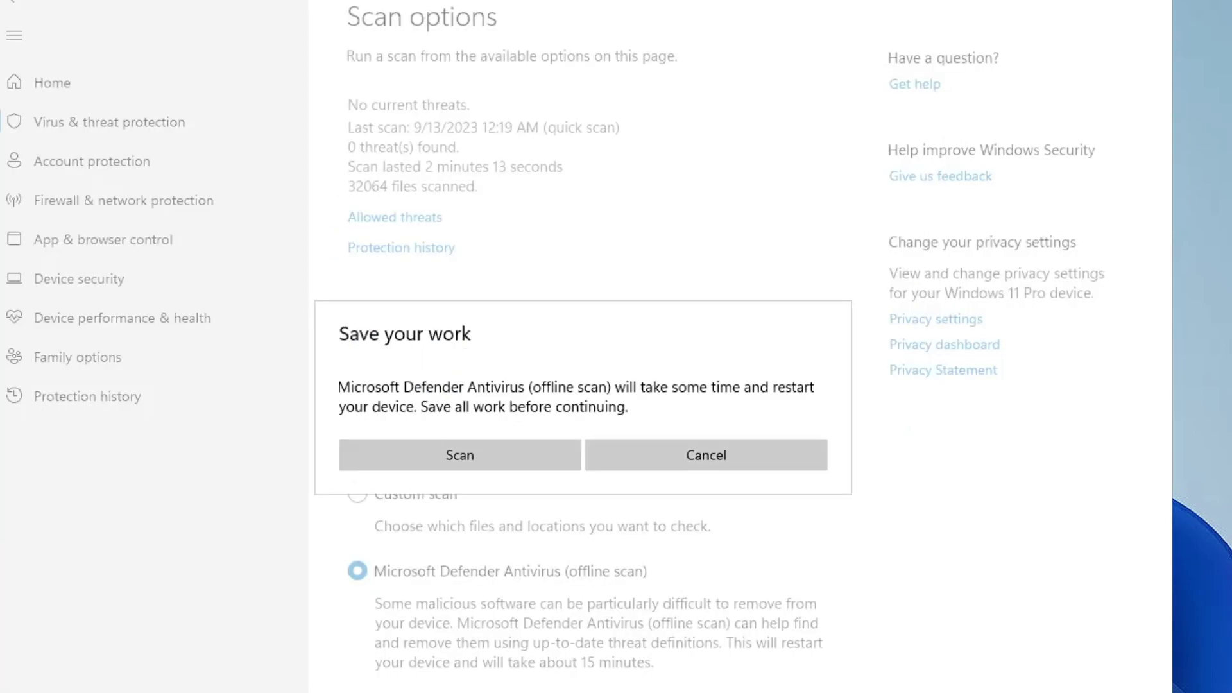
{"action": "left_click", "coordinate": [449, 461]}
{"action": "left_click", "coordinate": [483, 546]}
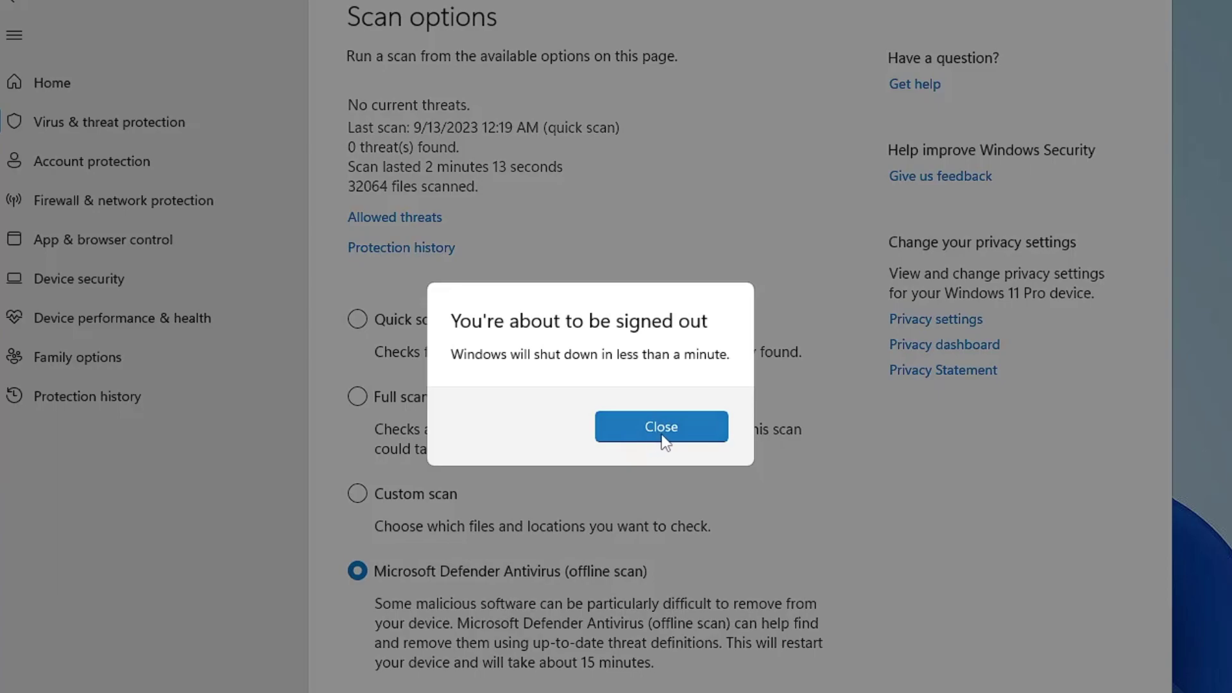
{"action": "left_click", "coordinate": [661, 435]}
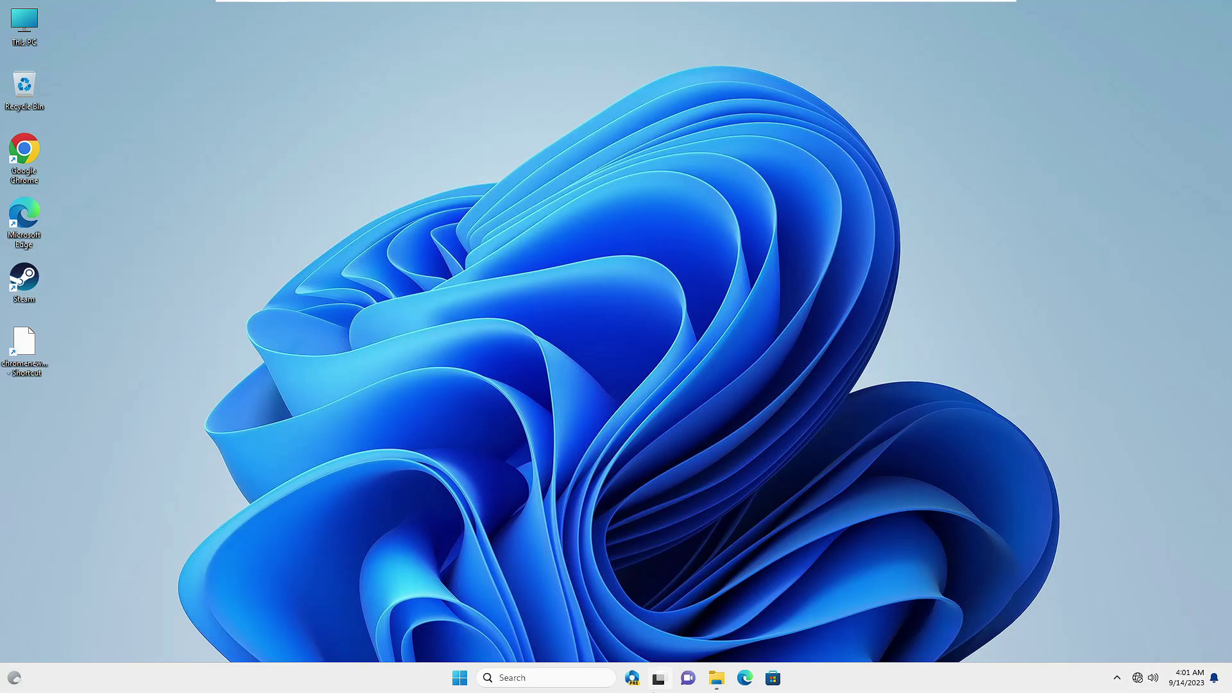
Re-enable the Ethernet0 adapter through ncpa.cpl and close Network Connections.
{"action": "key", "text": "super+s"}
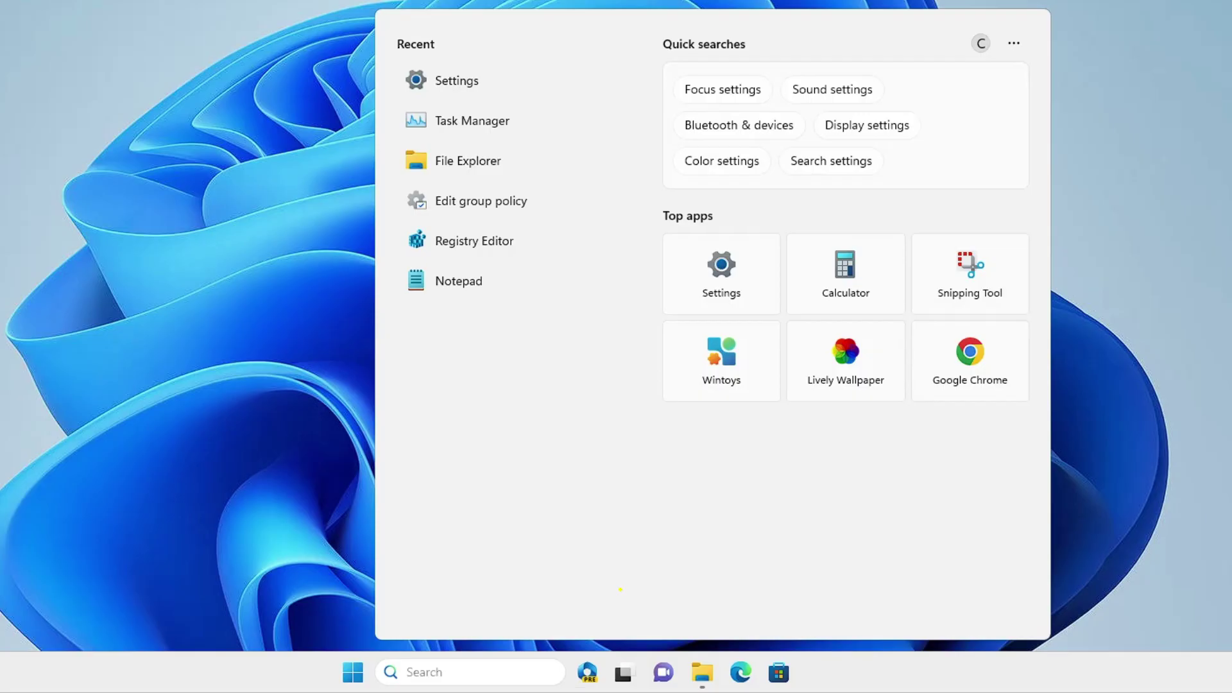
{"action": "type", "text": "ncpa"}
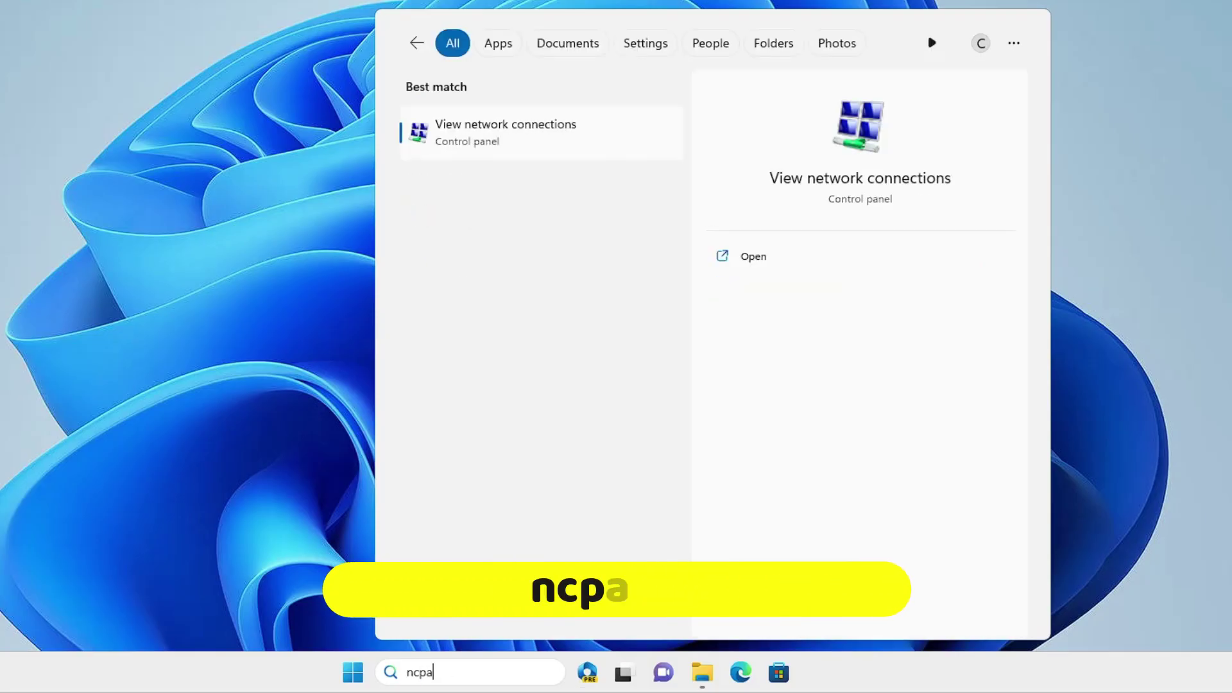
{"action": "type", "text": ".cpl"}
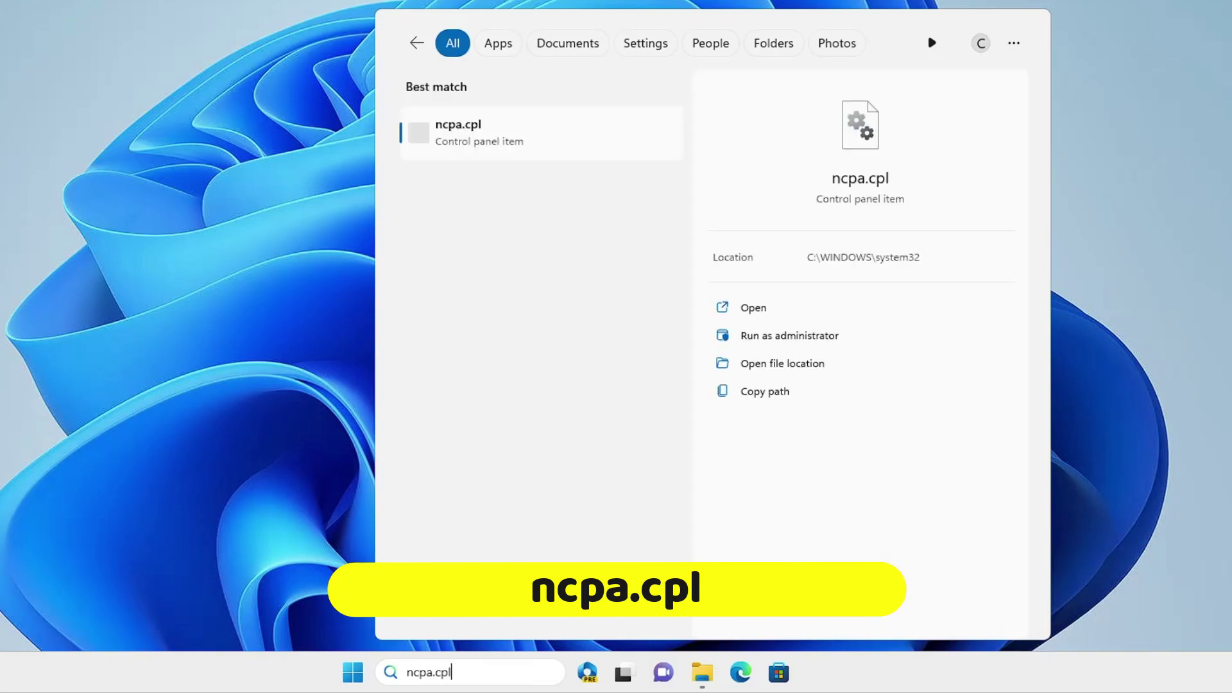
{"action": "key", "text": "Return"}
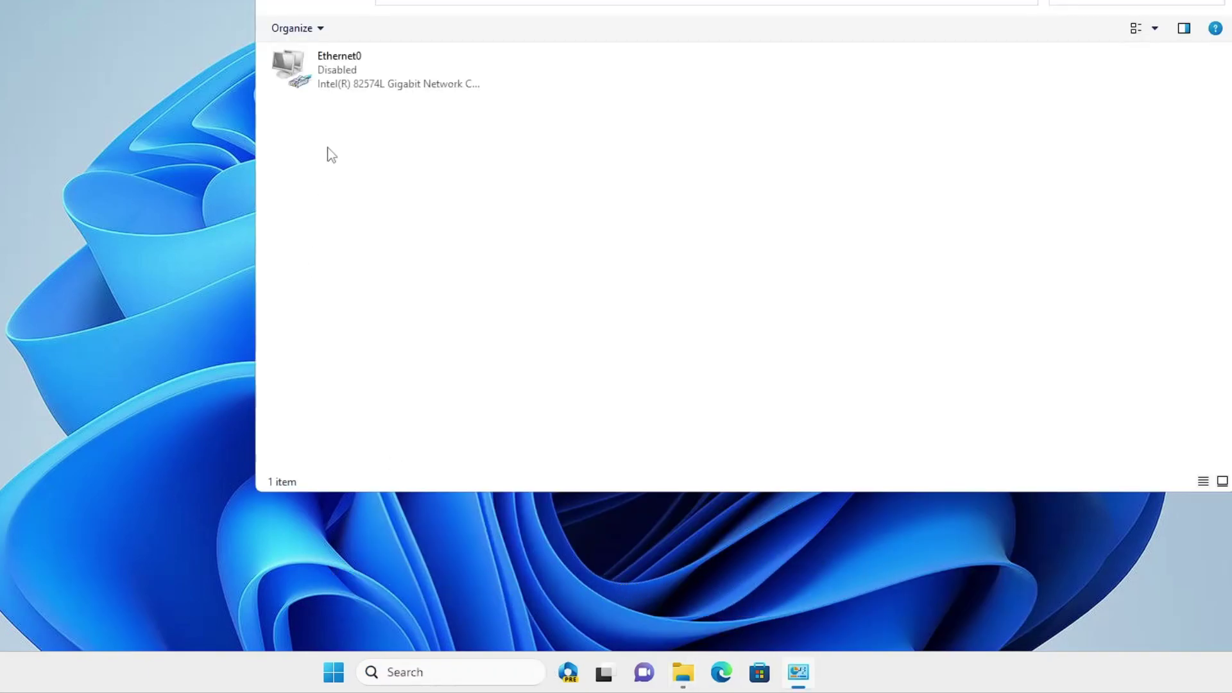
{"action": "left_click", "coordinate": [346, 84]}
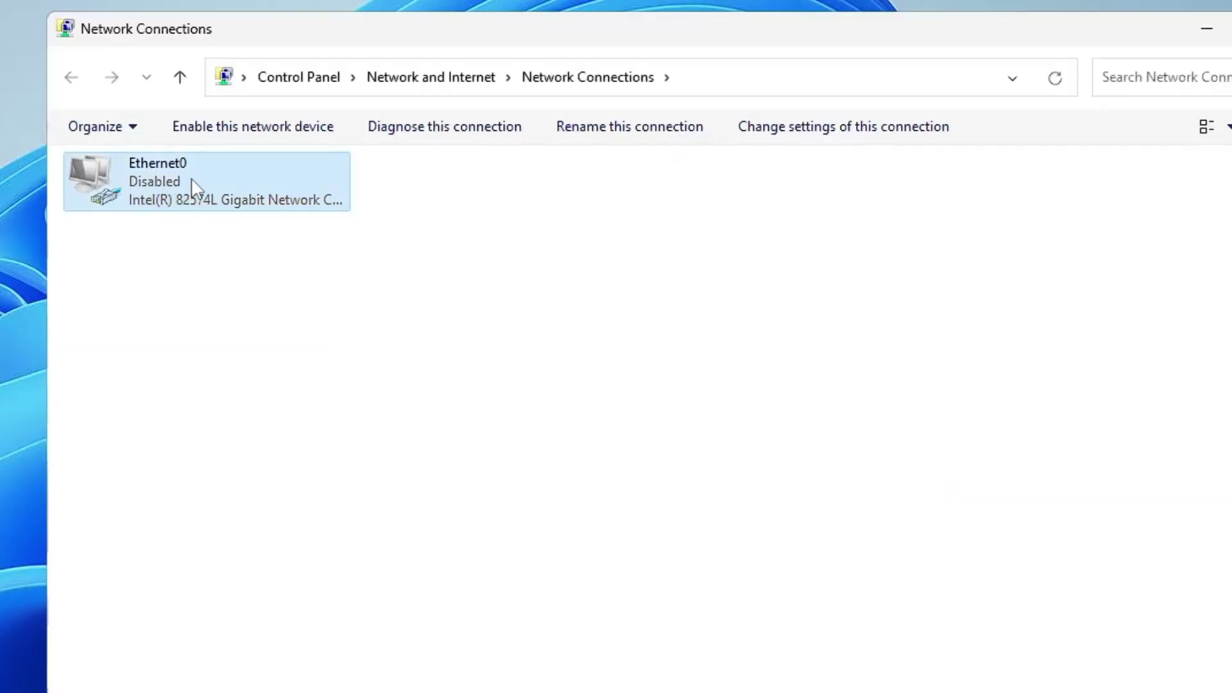
{"action": "right_click", "coordinate": [191, 183]}
{"action": "left_click", "coordinate": [255, 197]}
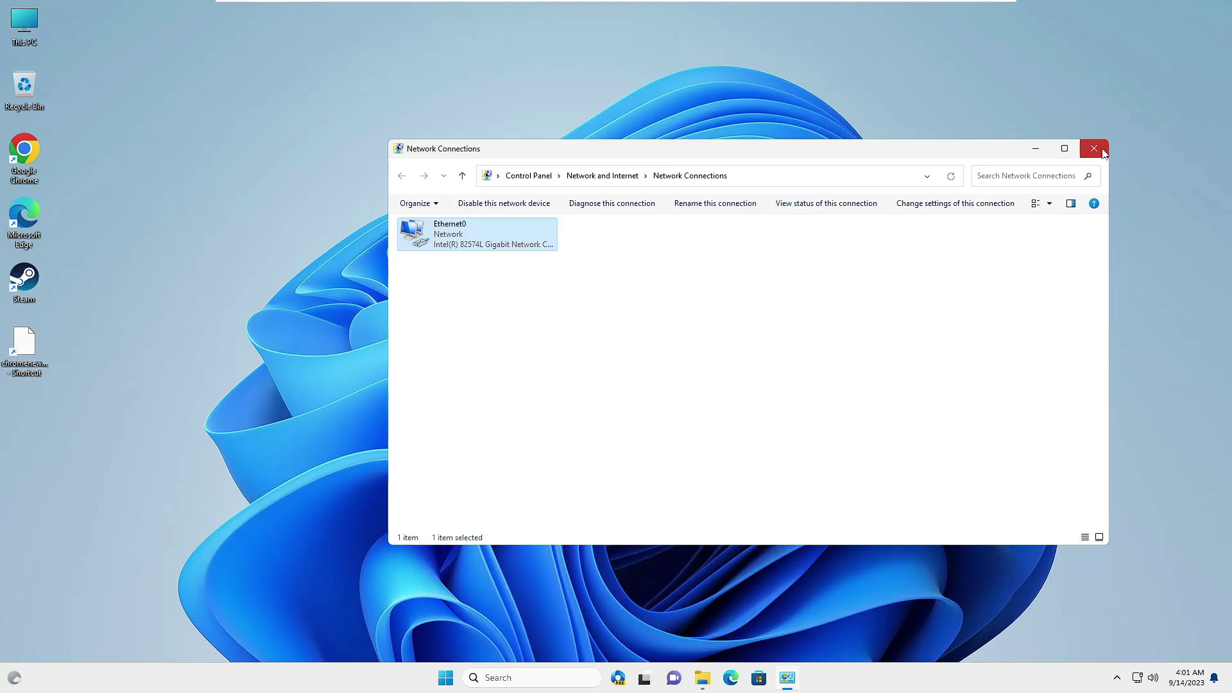
{"action": "left_click", "coordinate": [1096, 149]}
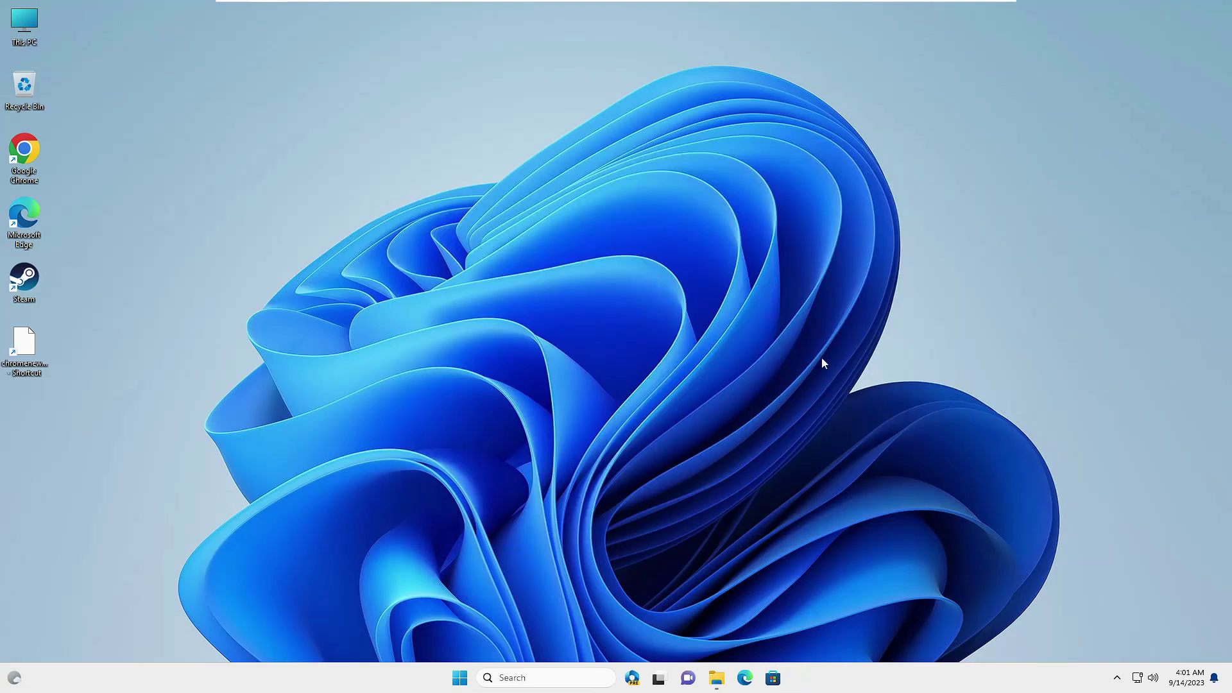
{"action": "mouse_move", "coordinate": [729, 673]}
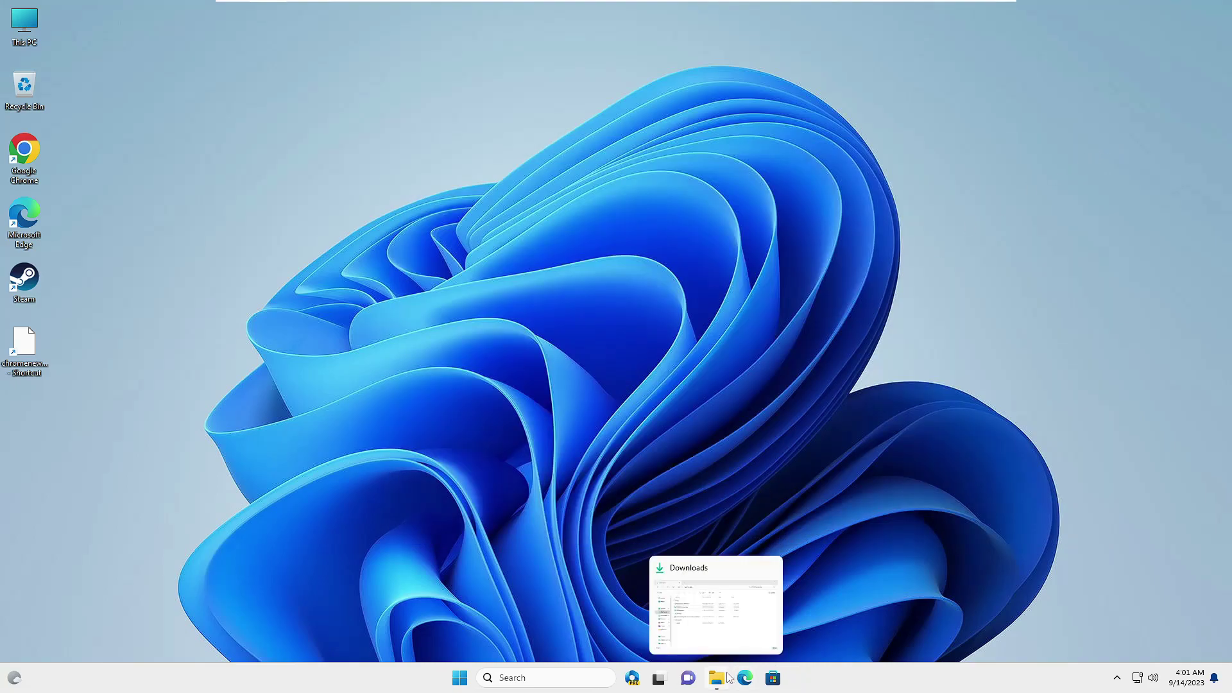
Install Malwarebytes from MBSetup.exe for Personal use, skipping Browser Guard, and let it run minimized.
{"action": "left_click", "coordinate": [719, 677]}
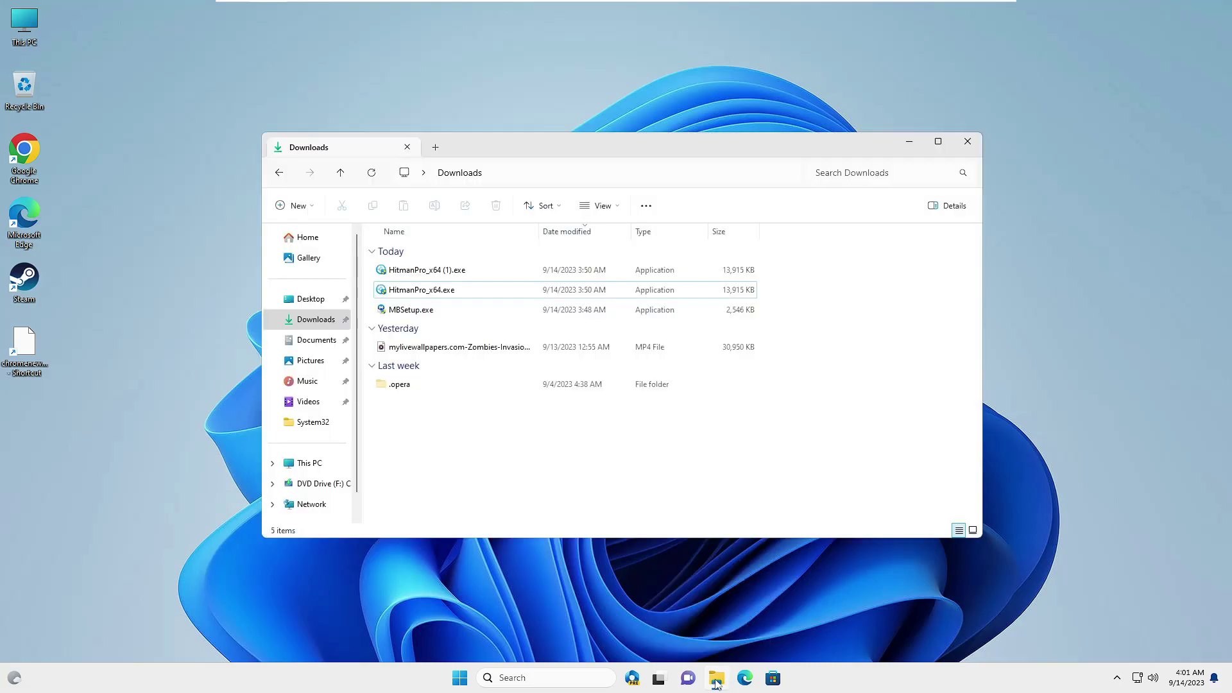
{"action": "left_click", "coordinate": [397, 314]}
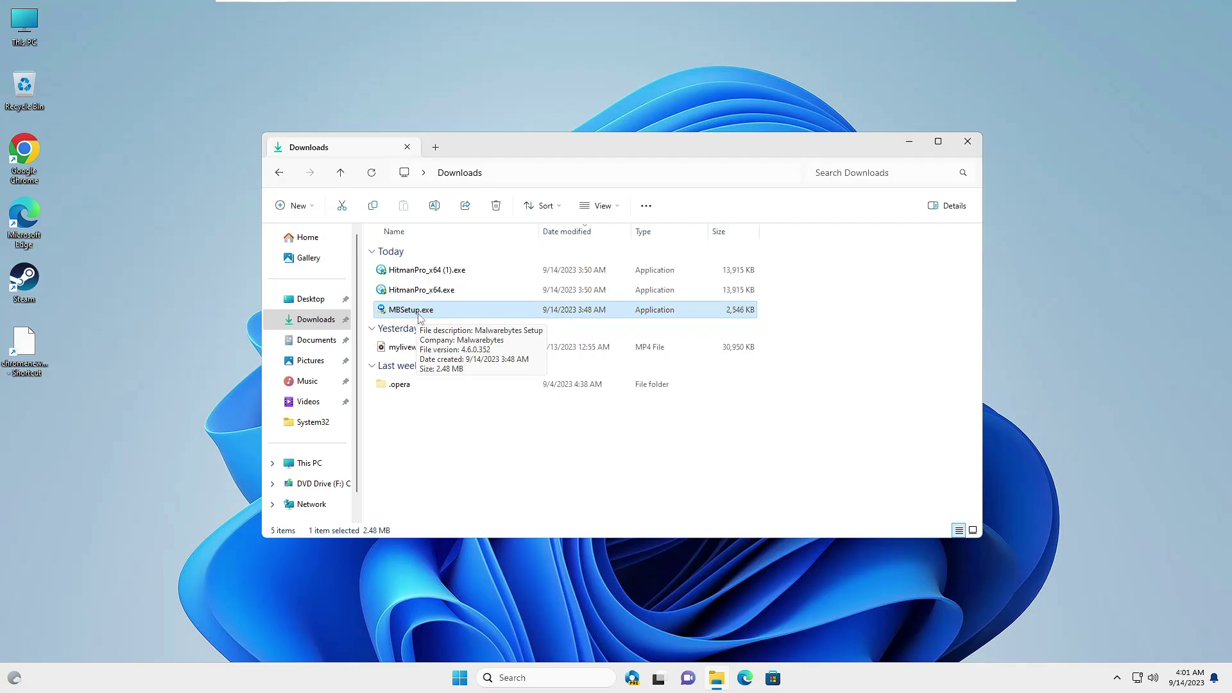
{"action": "double_click", "coordinate": [419, 315]}
{"action": "left_click", "coordinate": [553, 453]}
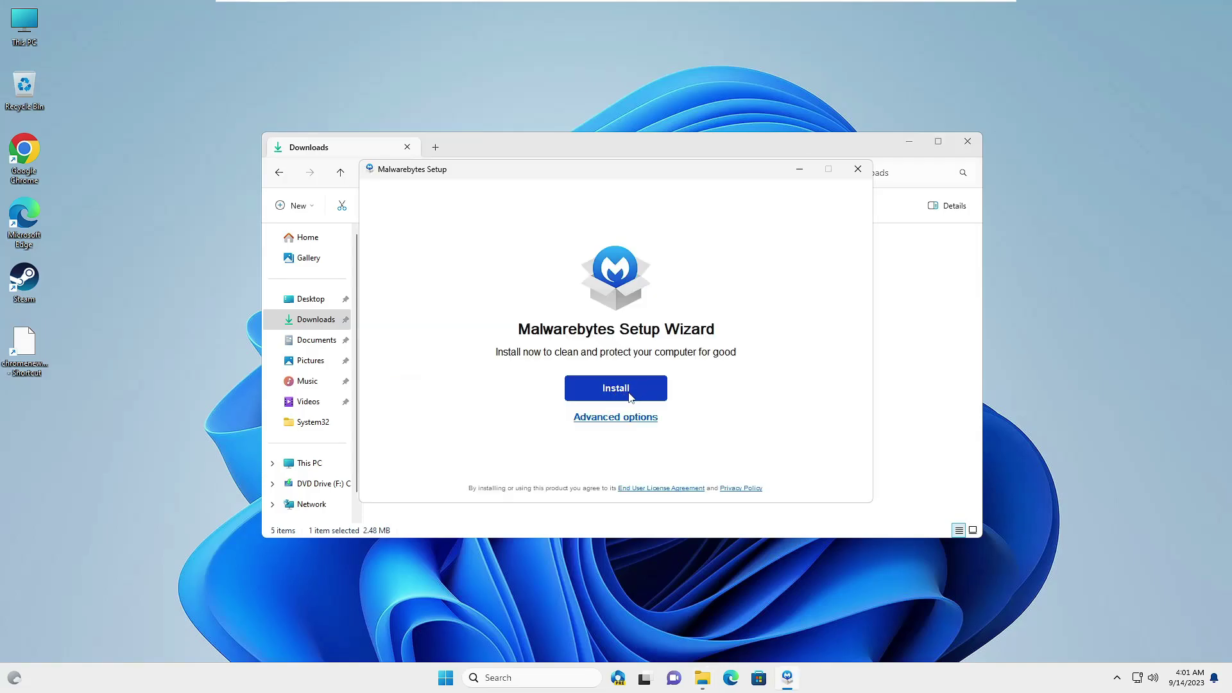
{"action": "left_click", "coordinate": [629, 396]}
{"action": "left_click", "coordinate": [560, 366]}
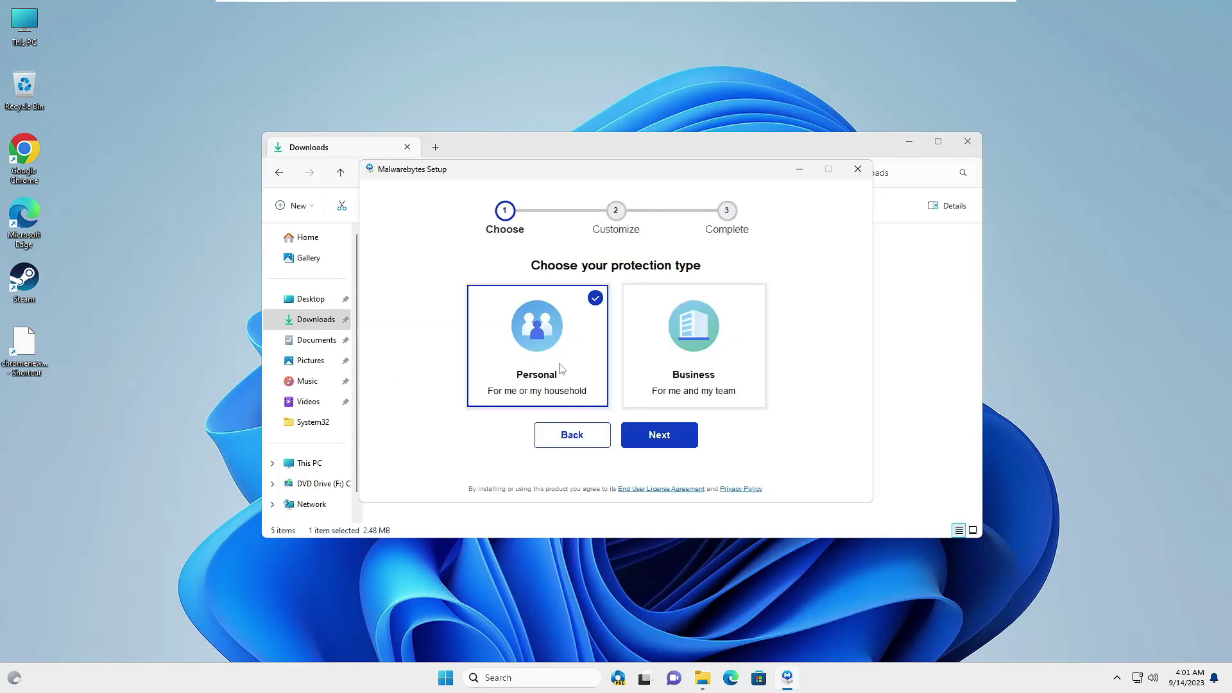
{"action": "left_click", "coordinate": [651, 437]}
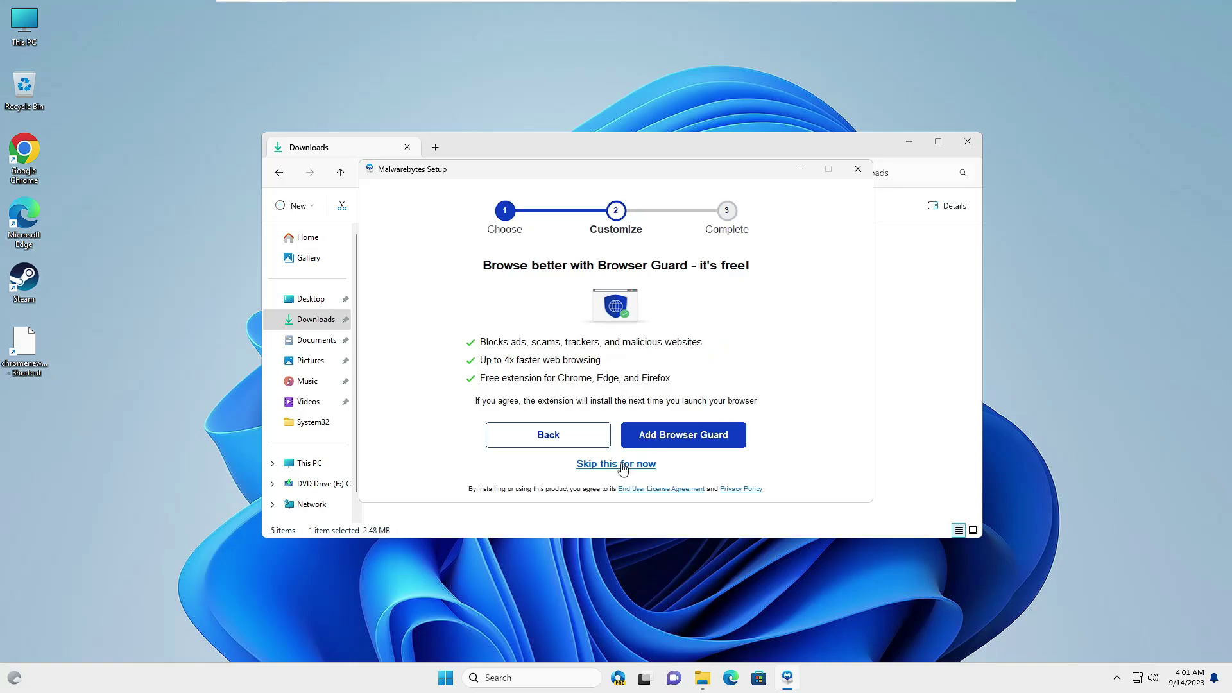
{"action": "left_click", "coordinate": [602, 464]}
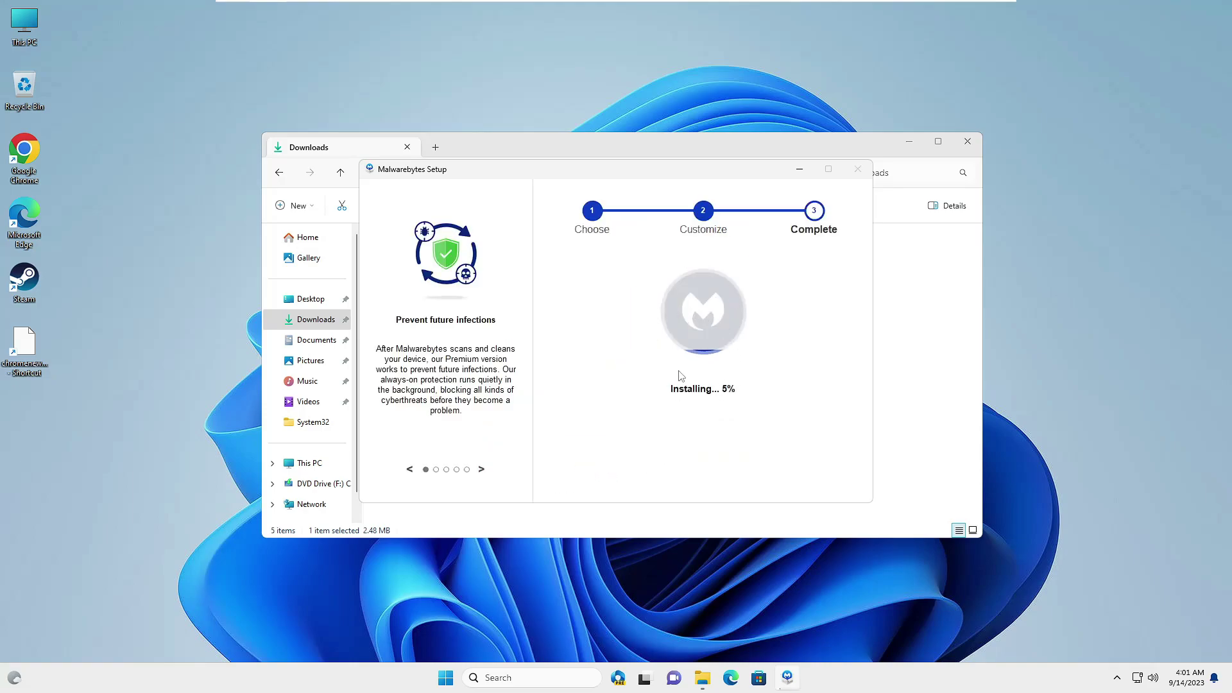
{"action": "left_click", "coordinate": [799, 170]}
{"action": "left_click", "coordinate": [443, 292]}
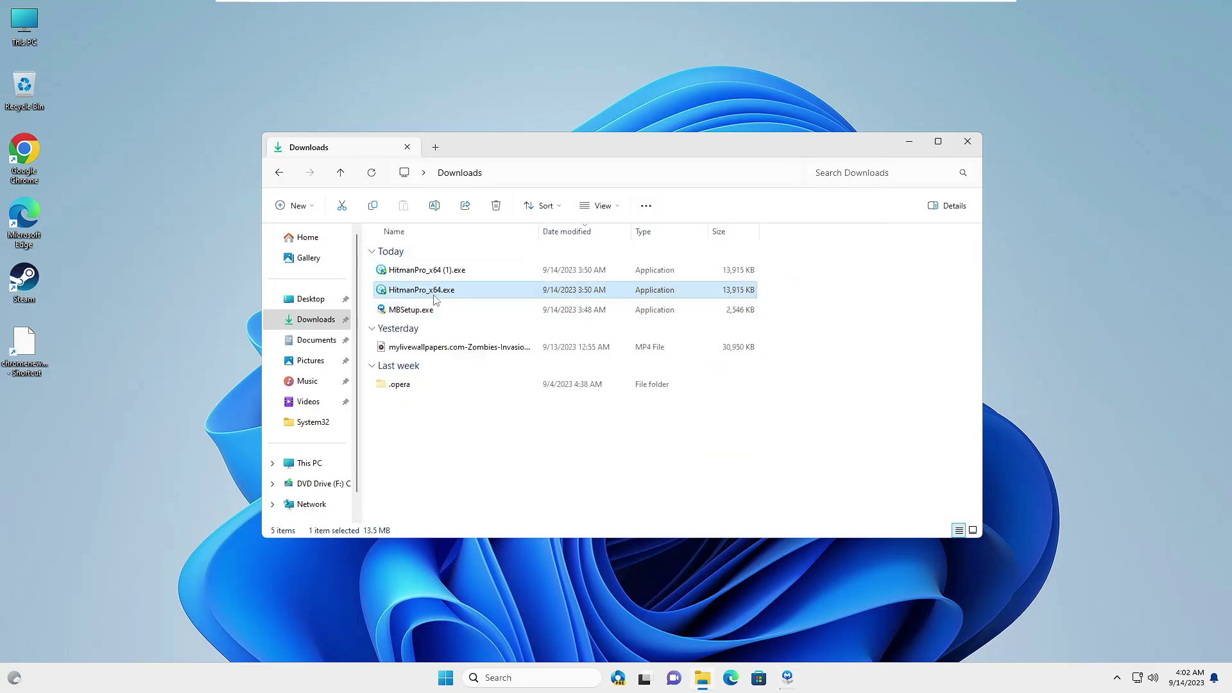
Launch HitmanPro_x64.exe and start a one-time scan without installing the program.
{"action": "double_click", "coordinate": [438, 293]}
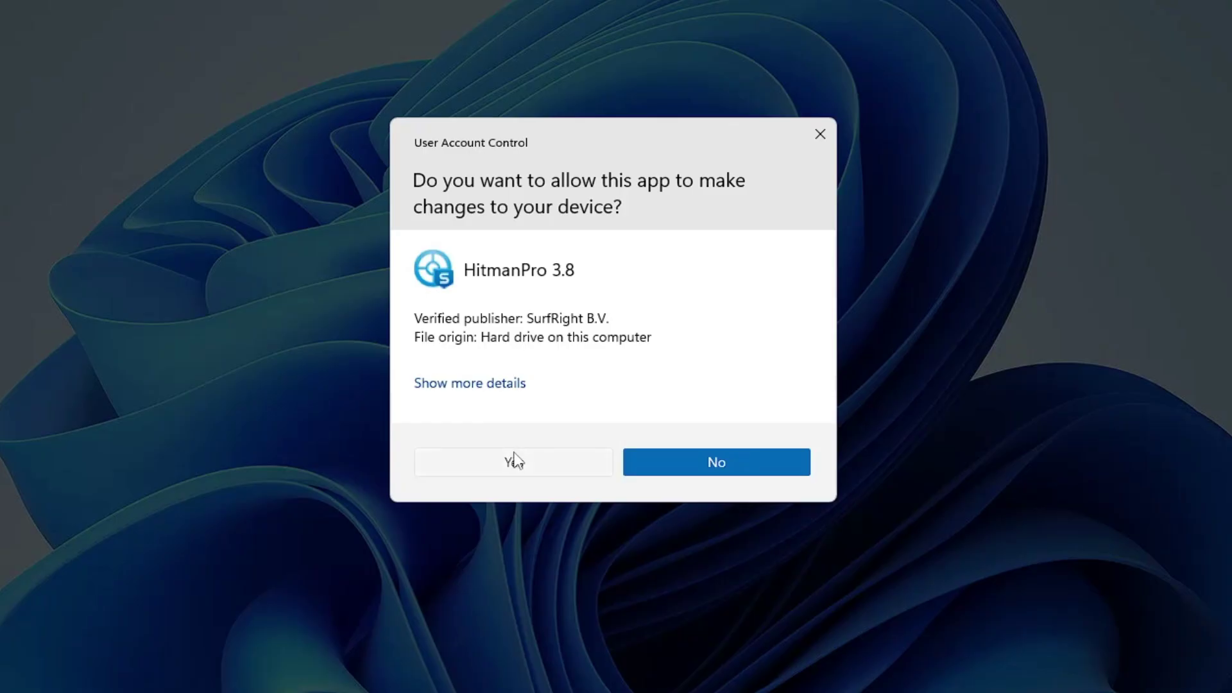
{"action": "left_click", "coordinate": [549, 446]}
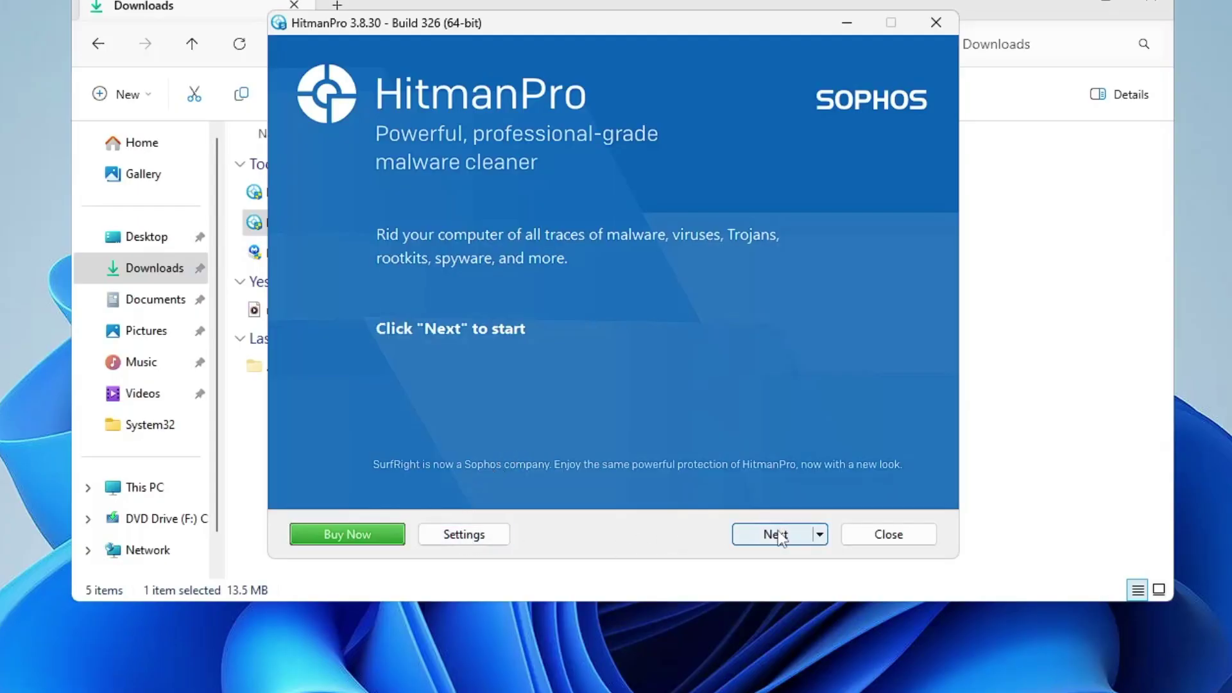
{"action": "left_click", "coordinate": [777, 535]}
{"action": "left_click", "coordinate": [342, 248]}
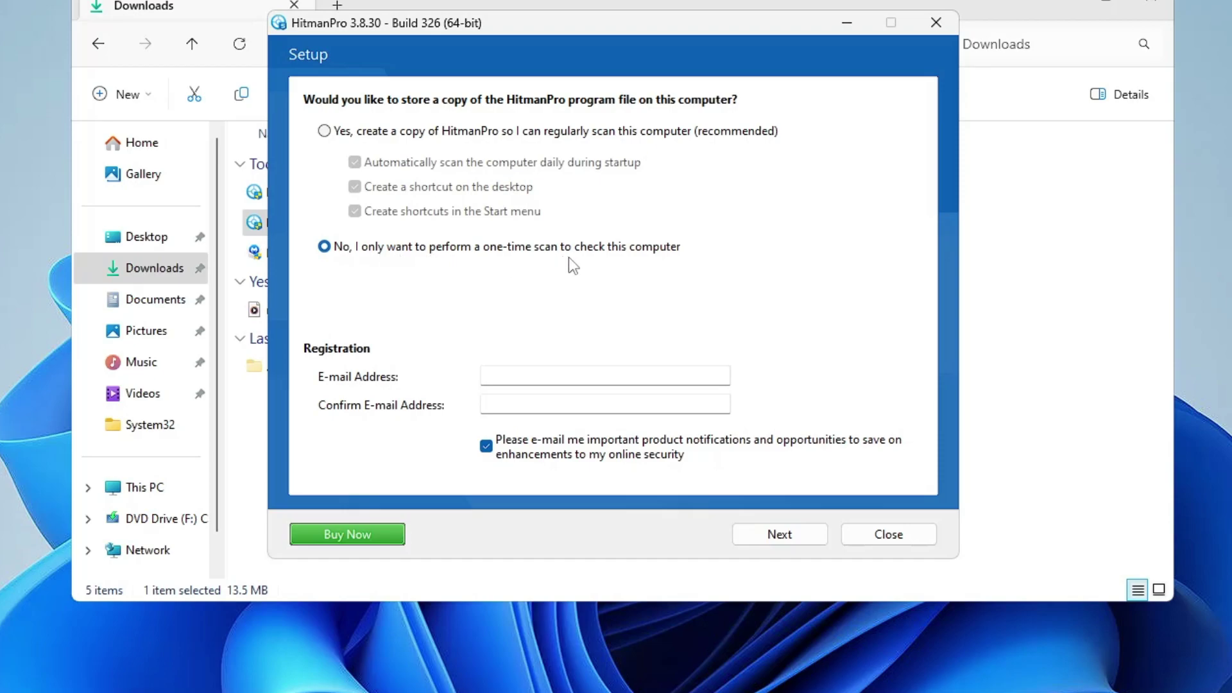
{"action": "left_click", "coordinate": [778, 537]}
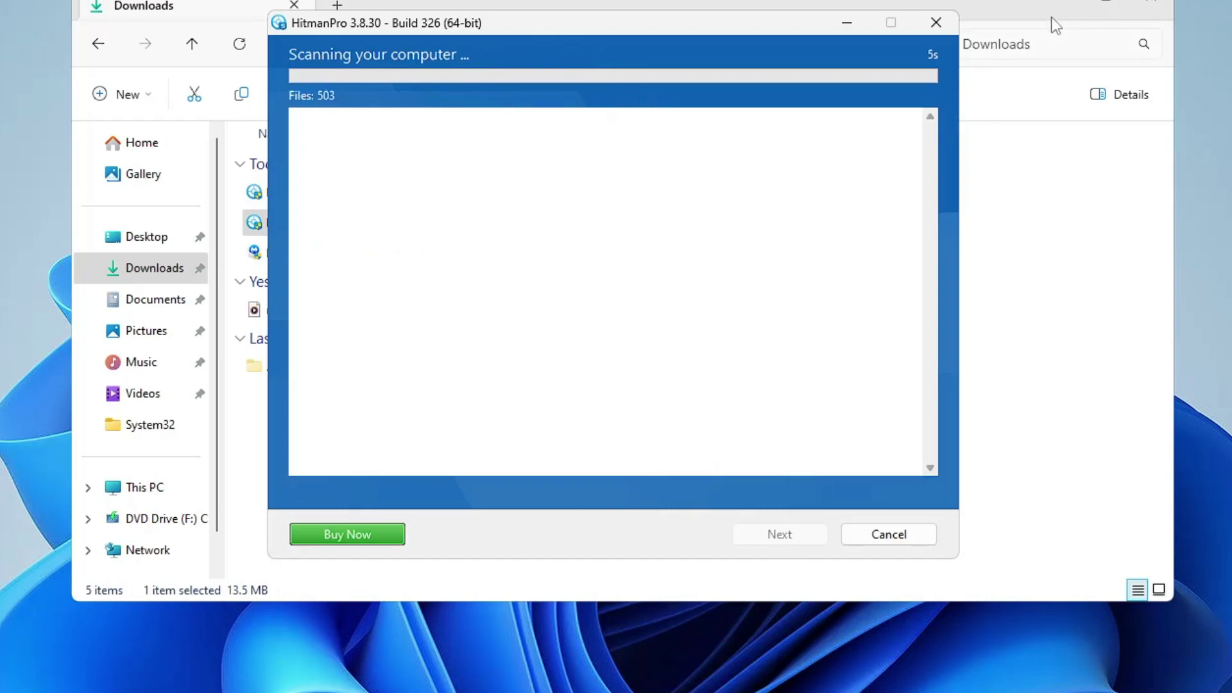
{"action": "left_click", "coordinate": [1062, 5]}
{"action": "left_click_drag", "start_coordinate": [638, 48], "coordinate": [164, 29]}
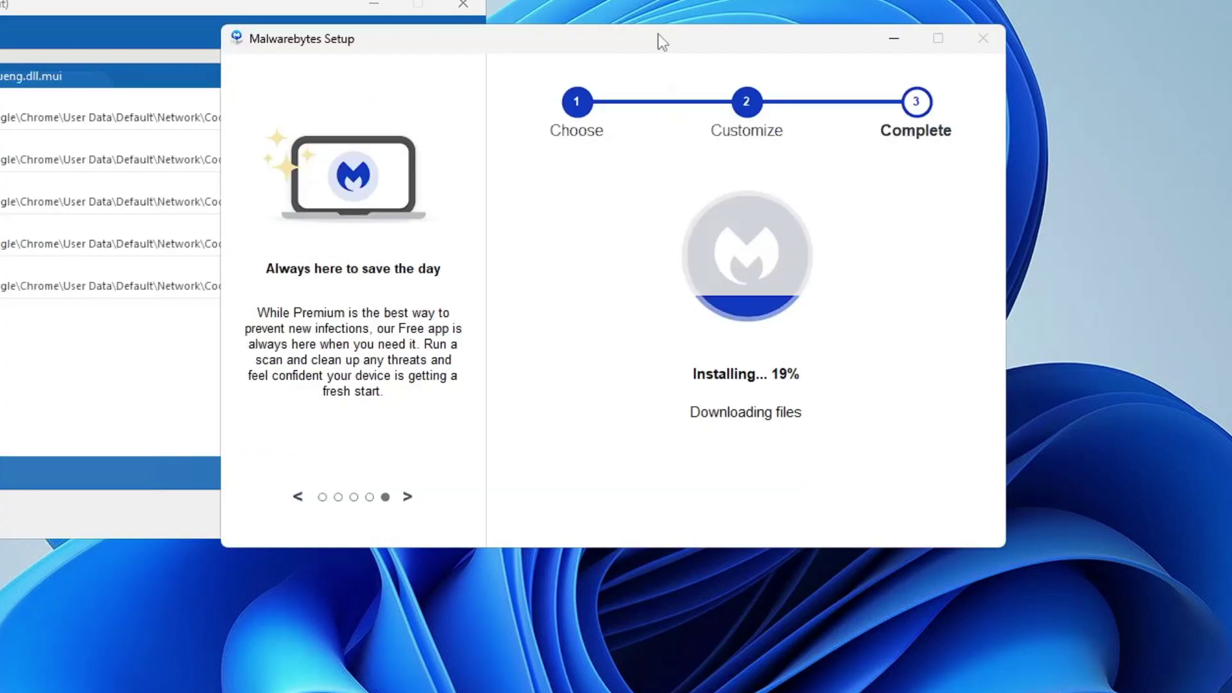
Move the Malwarebytes setup window to the right side of the screen.
{"action": "left_click_drag", "start_coordinate": [659, 36], "coordinate": [962, 3]}
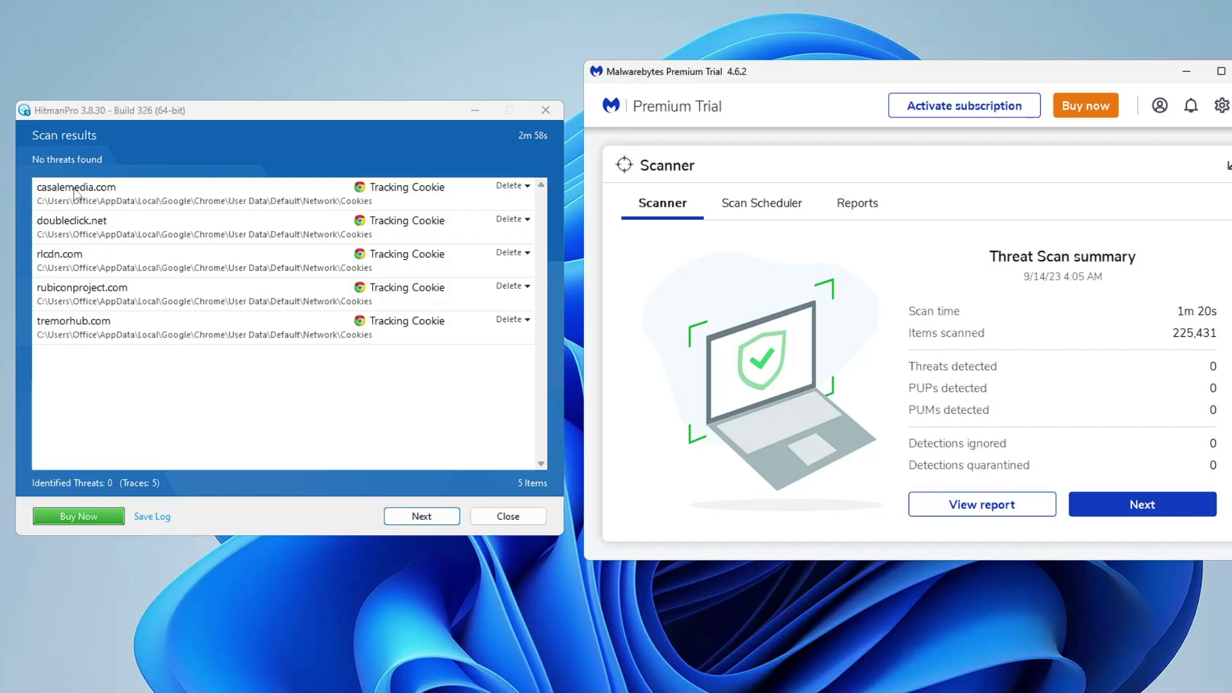
Delete the five tracking cookies in HitmanPro, view the summary and close it.
{"action": "left_click", "coordinate": [430, 519]}
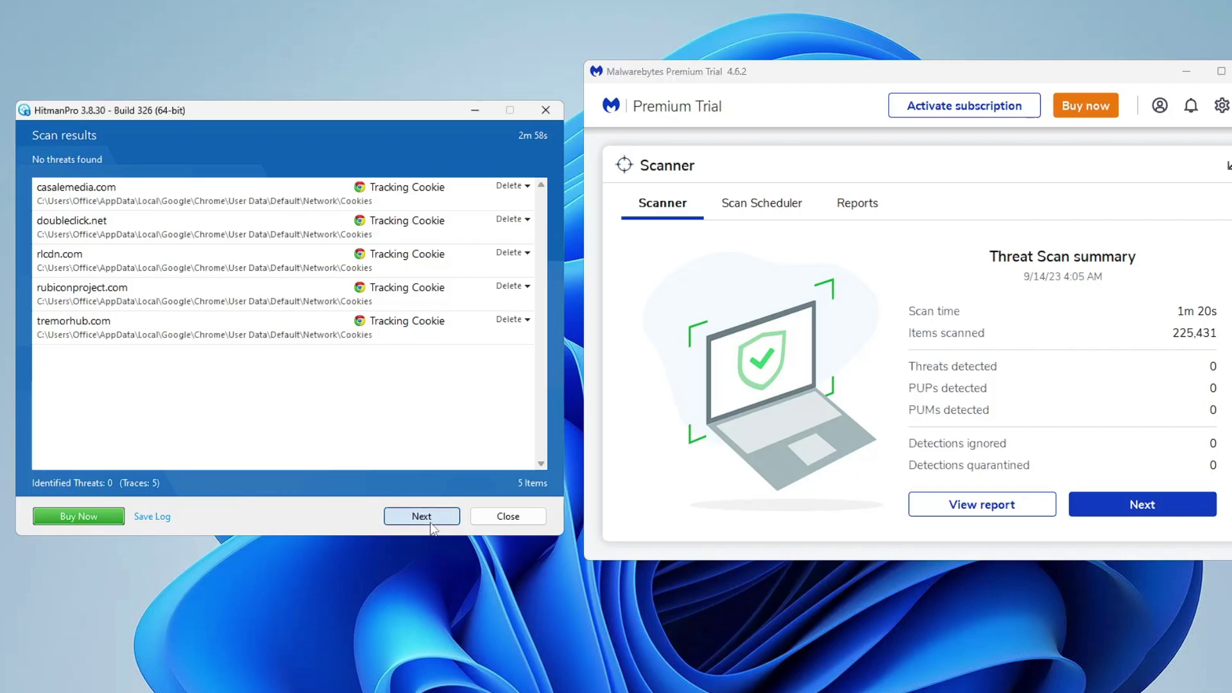
{"action": "left_click", "coordinate": [430, 521]}
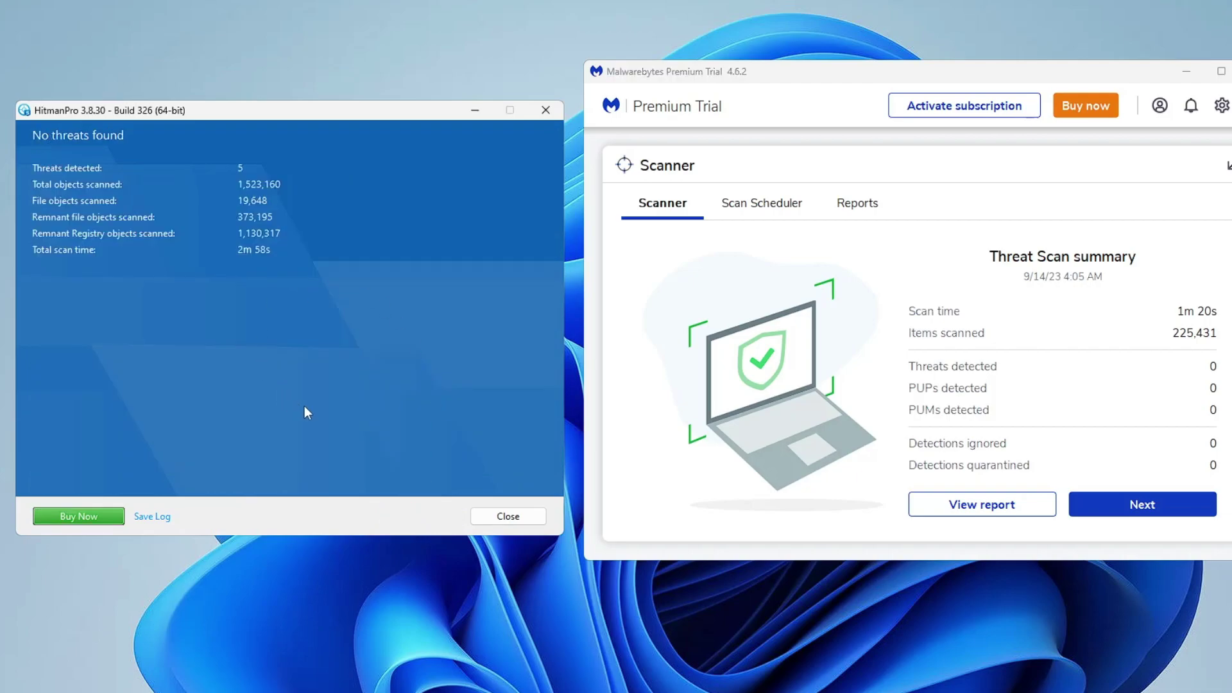
{"action": "left_click", "coordinate": [513, 522]}
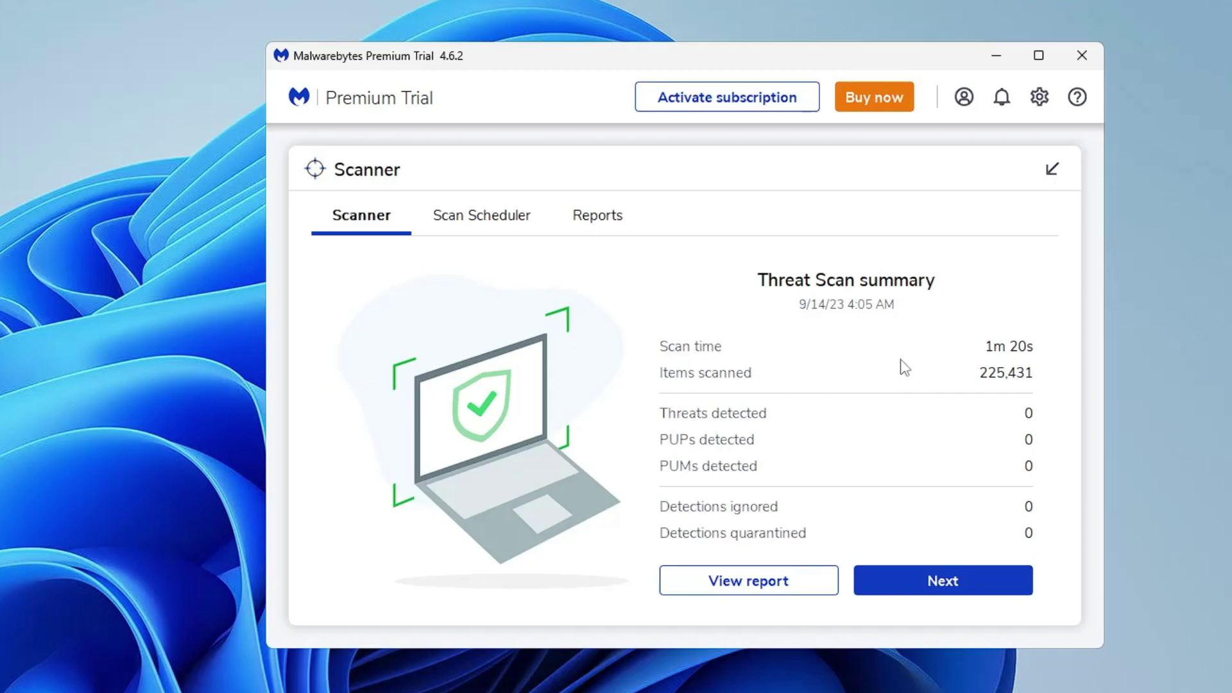
Save the Weekly scan schedule, finish the clean scan summary, dismiss the offers, and close Malwarebytes.
{"action": "left_click", "coordinate": [958, 581]}
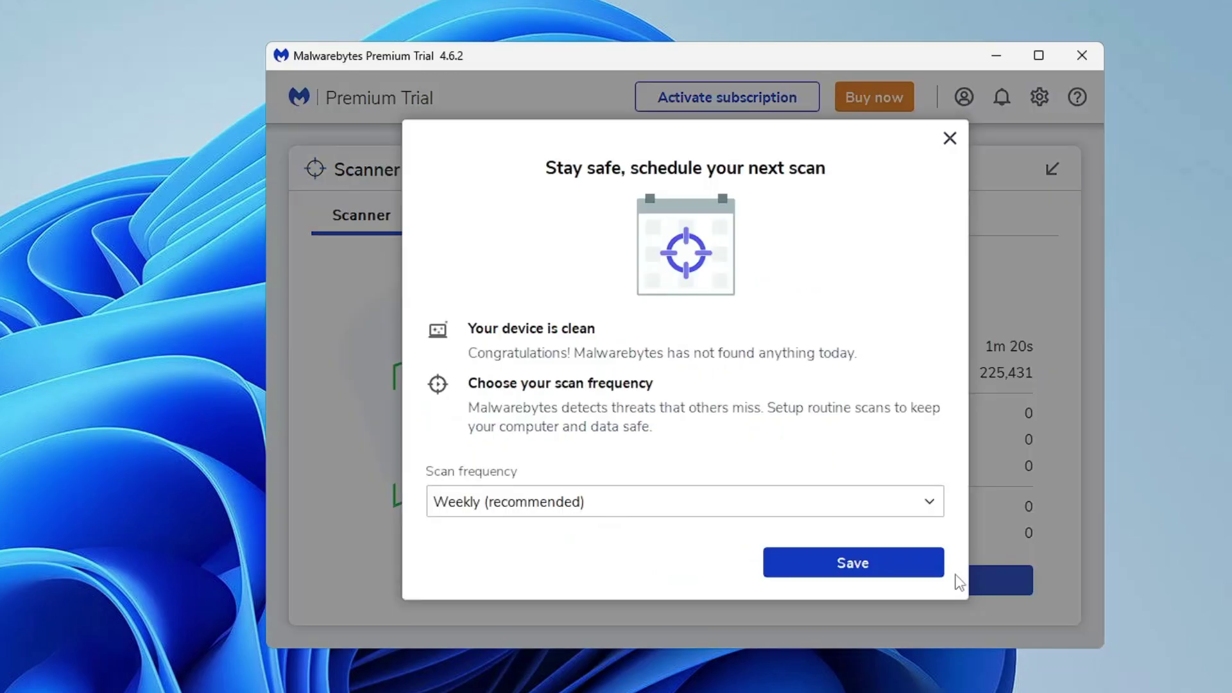
{"action": "left_click", "coordinate": [876, 569]}
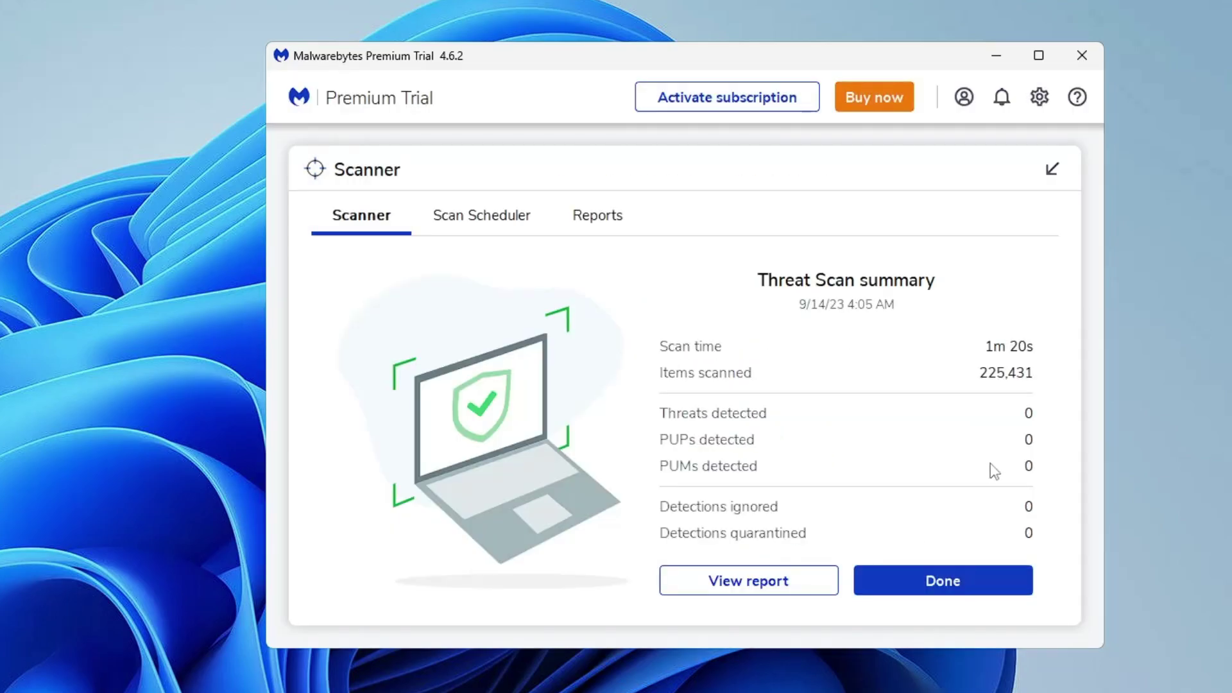
{"action": "left_click", "coordinate": [961, 580]}
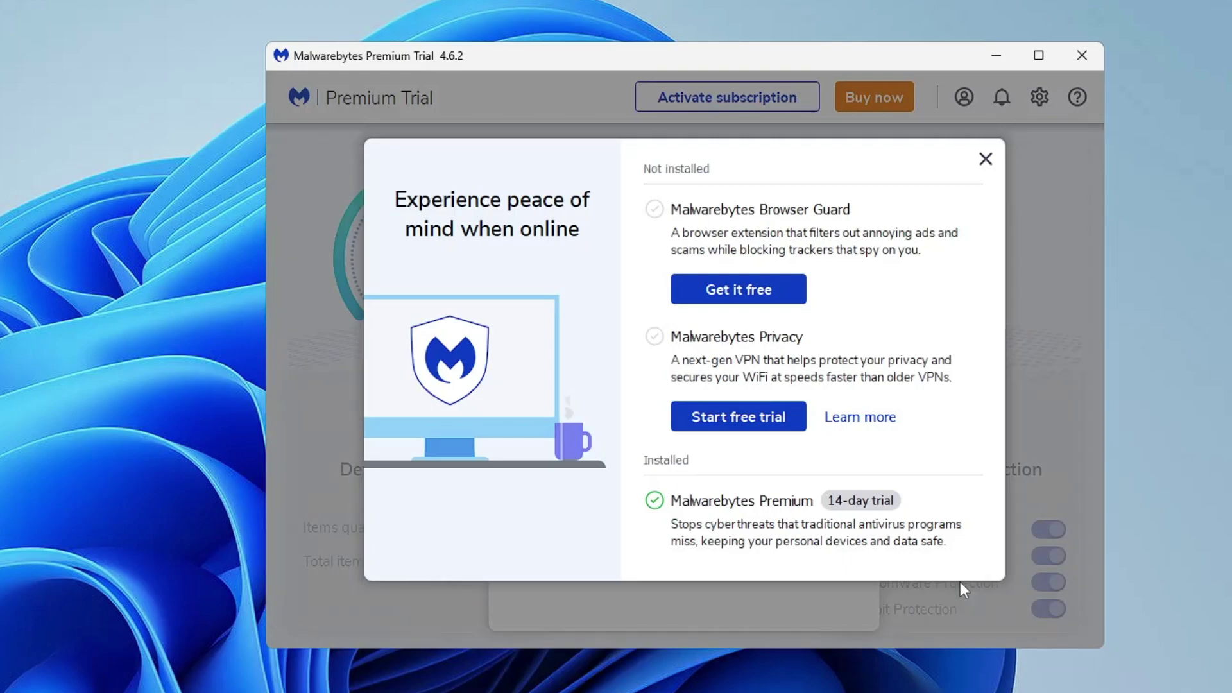
{"action": "left_click", "coordinate": [986, 159]}
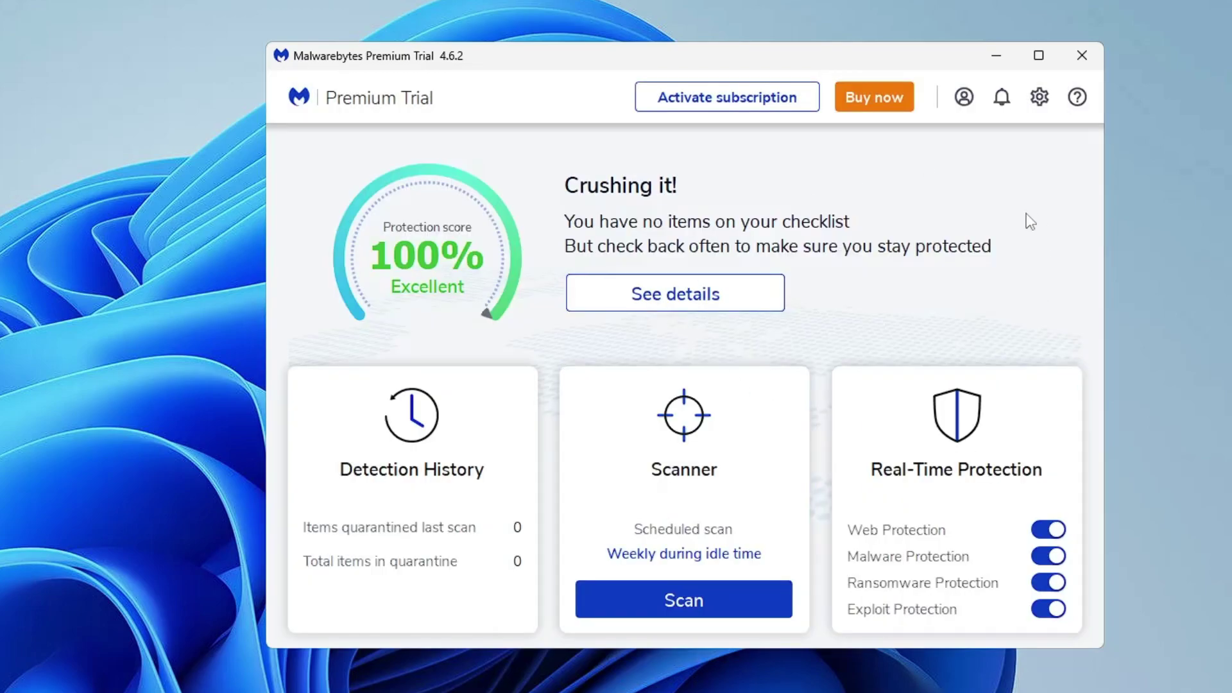
{"action": "left_click", "coordinate": [1083, 58]}
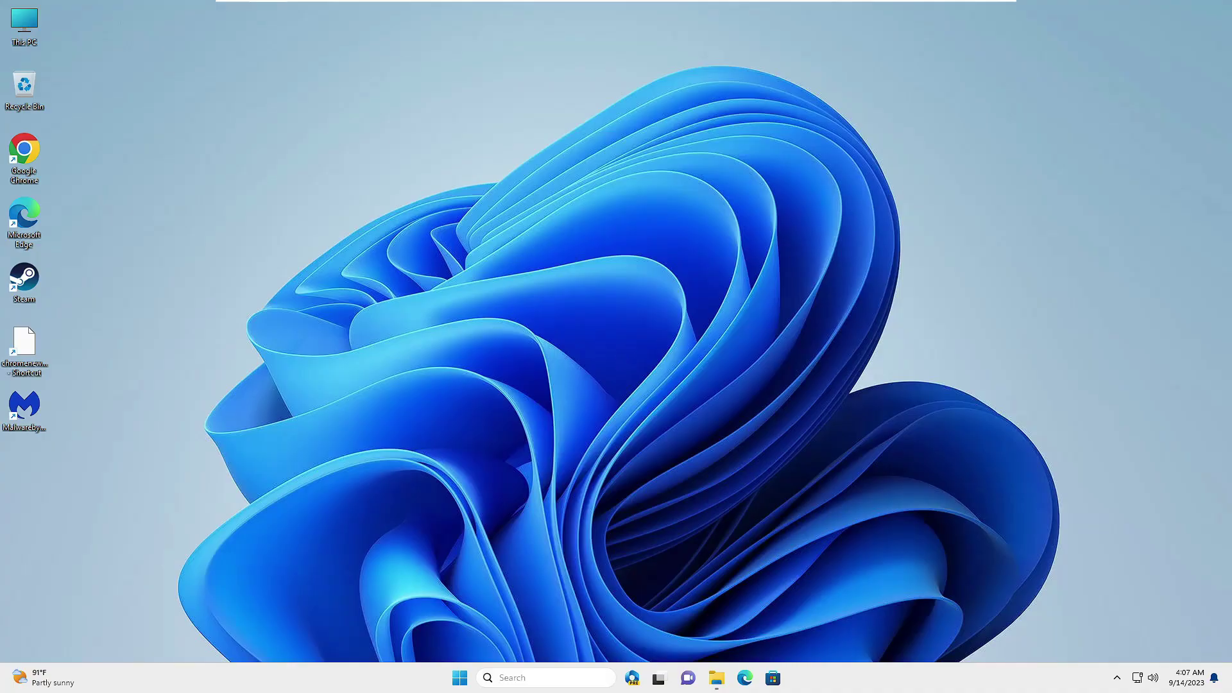
Search 'disk' and launch Disk Cleanup on drive C:.
{"action": "left_click", "coordinate": [513, 677]}
{"action": "type", "text": "disk"}
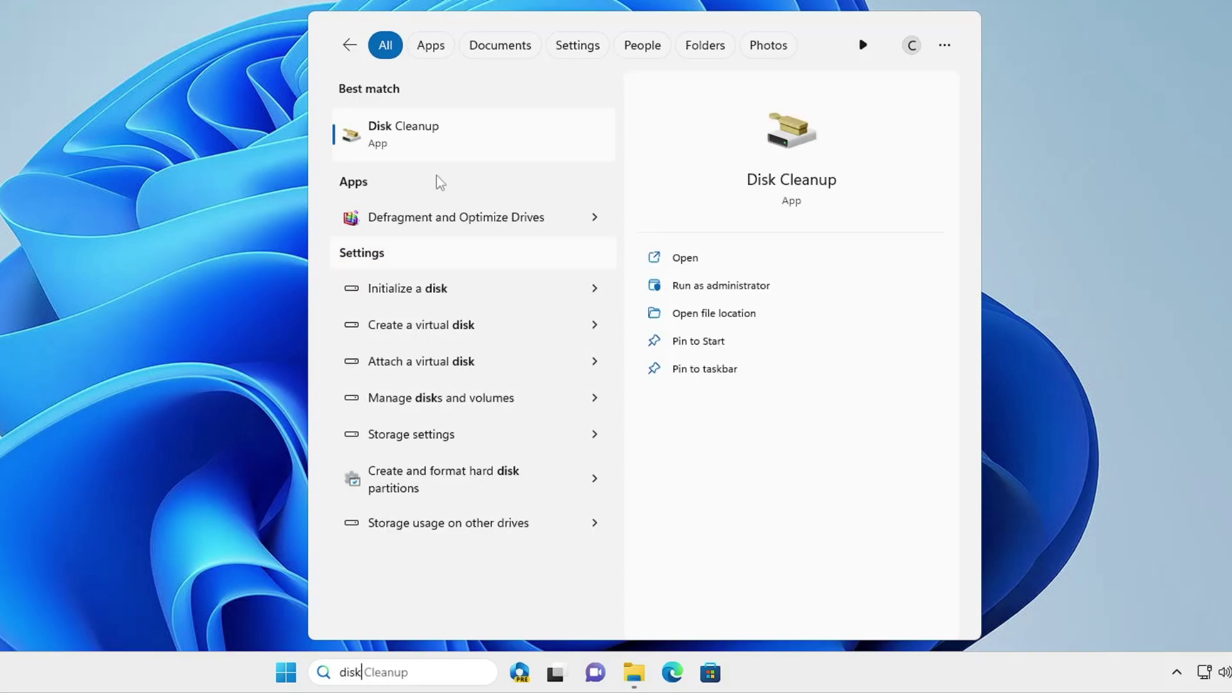
{"action": "left_click", "coordinate": [434, 133]}
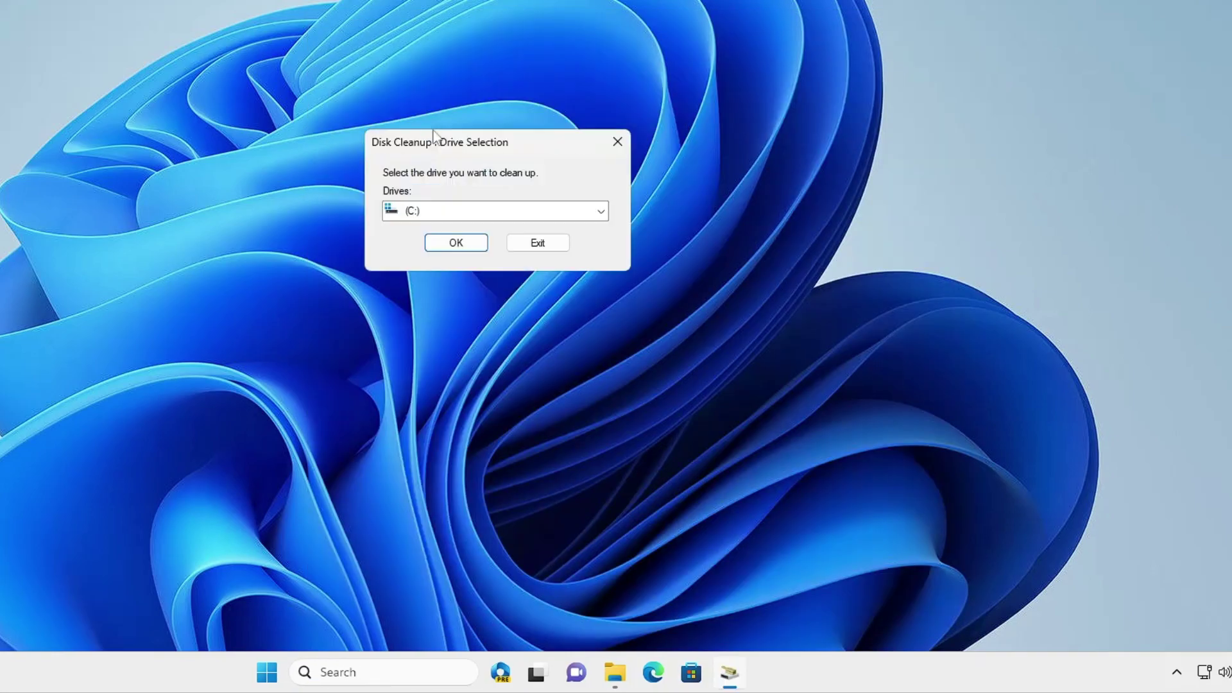
{"action": "left_click", "coordinate": [462, 243]}
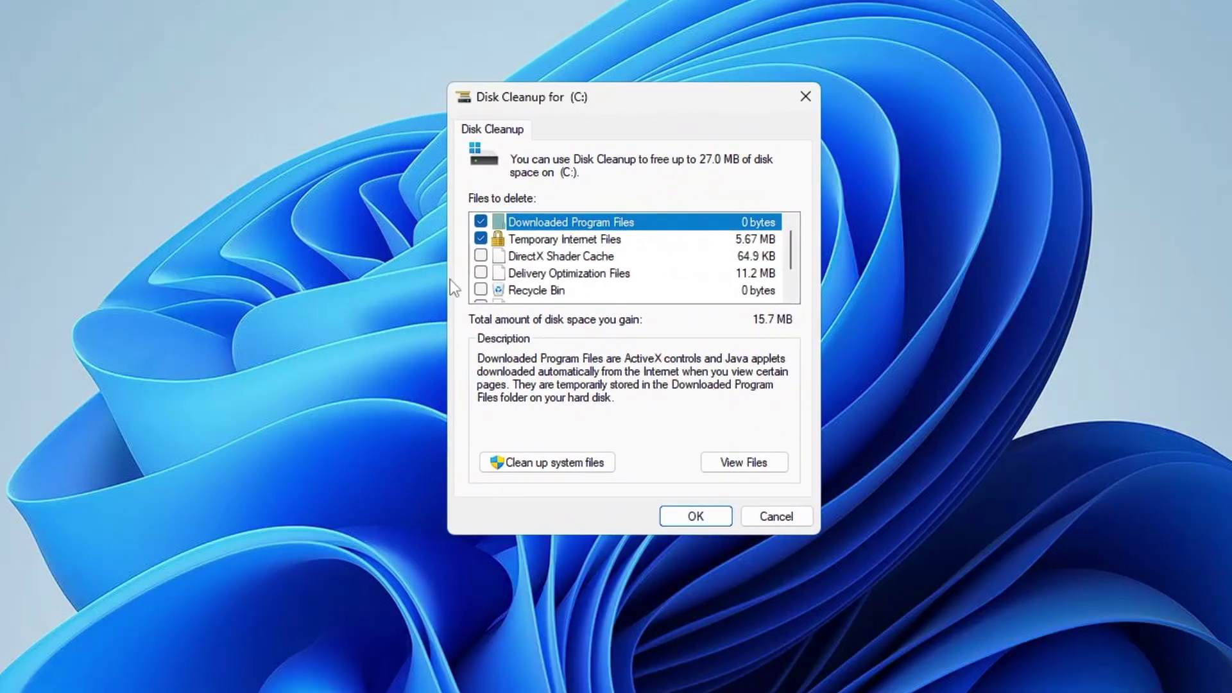
Tick every file category to delete, totalling 27.0 MB, and start the system-files cleanup.
{"action": "left_click", "coordinate": [473, 253]}
{"action": "left_click", "coordinate": [480, 273]}
{"action": "left_click", "coordinate": [481, 290]}
{"action": "scroll", "coordinate": [495, 291], "scroll_direction": "down", "scroll_amount": 1}
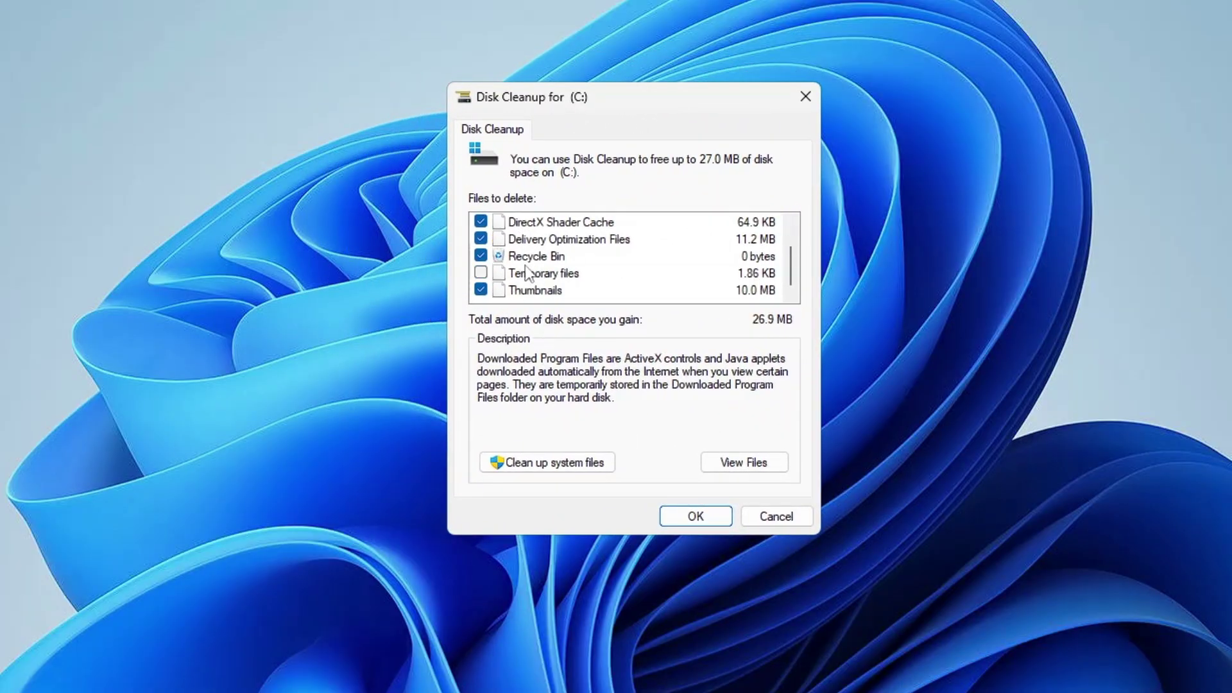
{"action": "left_click", "coordinate": [481, 273]}
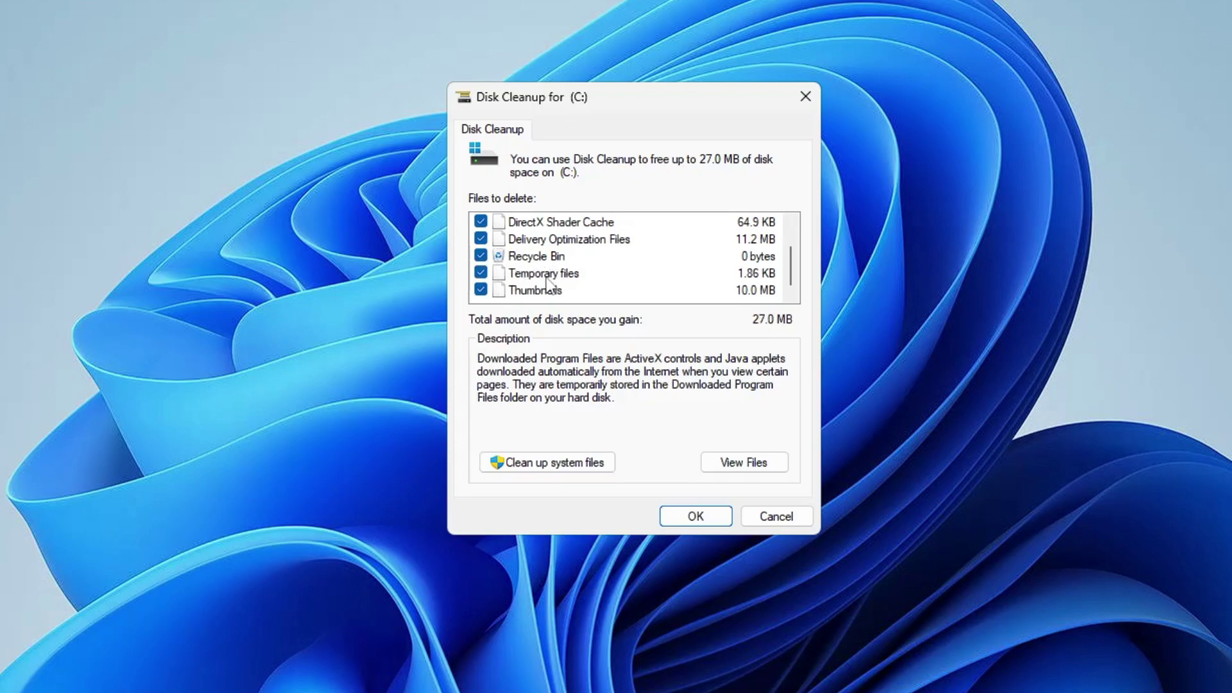
{"action": "left_click", "coordinate": [481, 289]}
{"action": "left_click", "coordinate": [481, 289]}
{"action": "scroll", "coordinate": [528, 294], "scroll_direction": "up", "scroll_amount": 1}
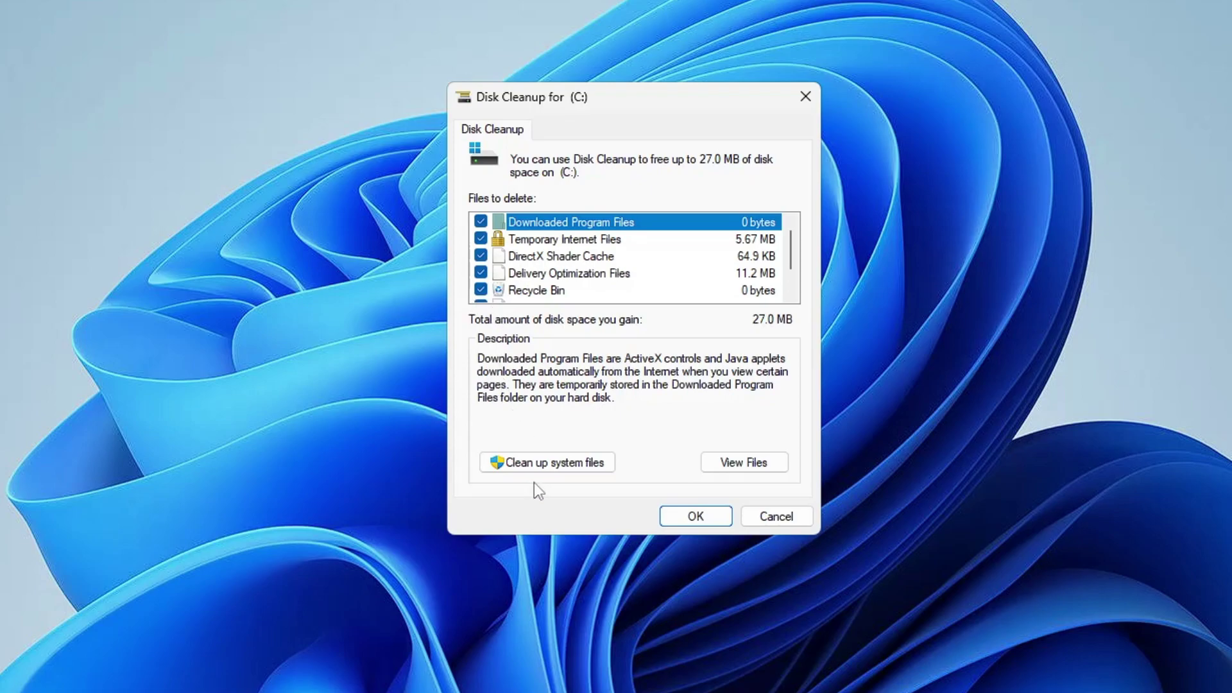
{"action": "left_click", "coordinate": [549, 465]}
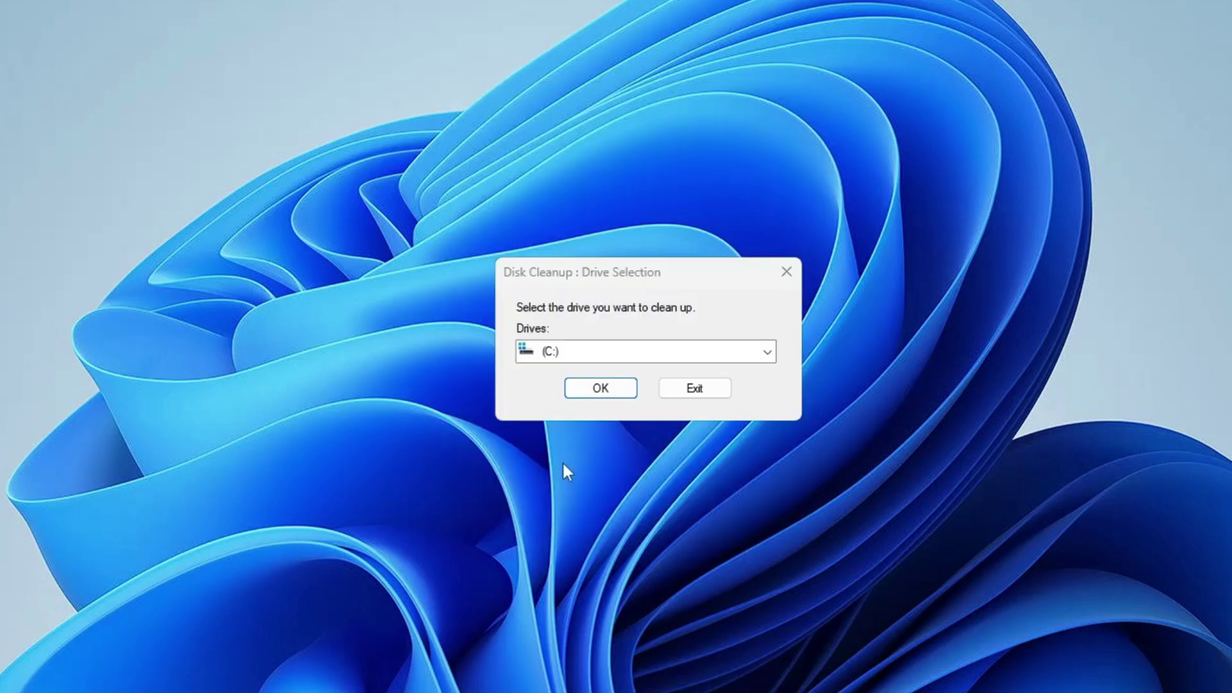
Add Microsoft Defender Antivirus and DirectX Shader Cache files, then permanently delete 30.3 MB from C:.
{"action": "left_click", "coordinate": [600, 389]}
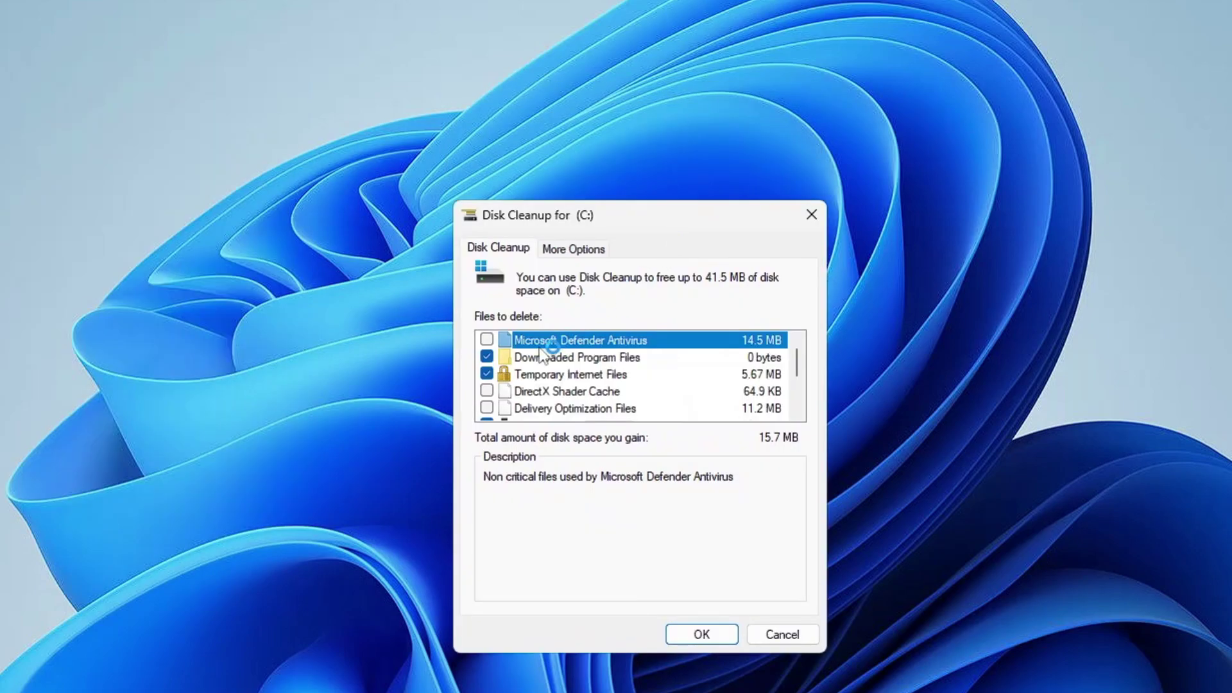
{"action": "left_click", "coordinate": [486, 339]}
{"action": "left_click", "coordinate": [488, 392]}
{"action": "left_click", "coordinate": [545, 408]}
{"action": "scroll", "coordinate": [546, 408], "scroll_direction": "down", "scroll_amount": 2}
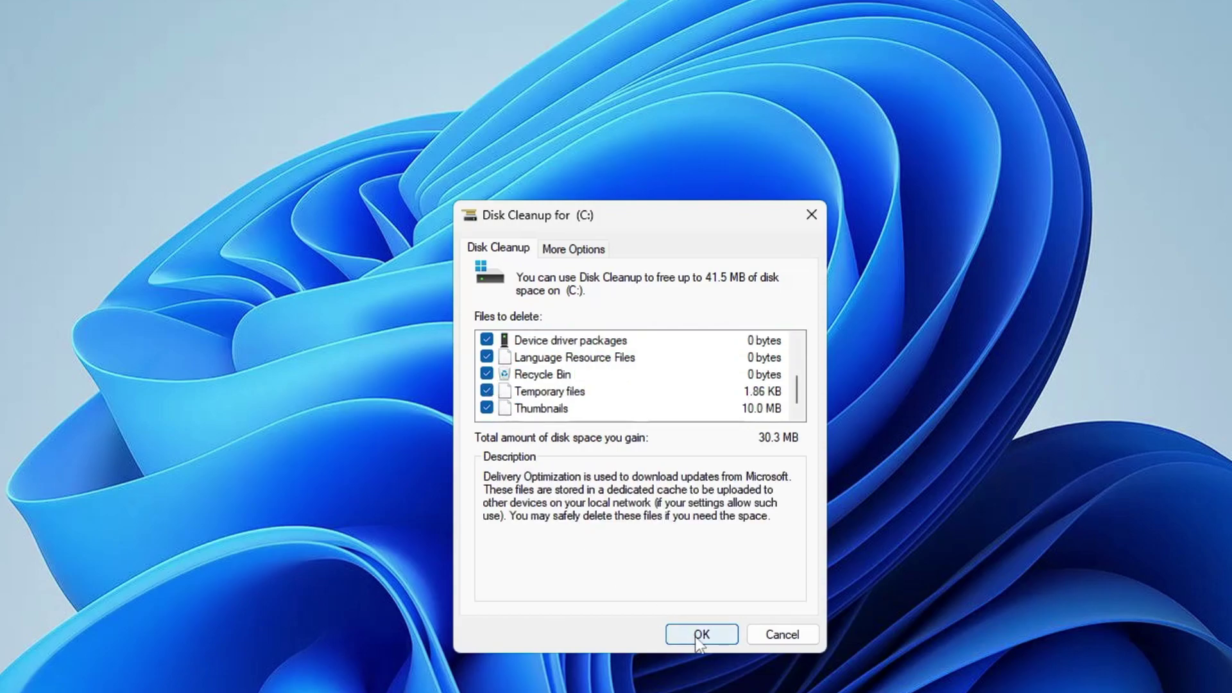
{"action": "left_click", "coordinate": [701, 633]}
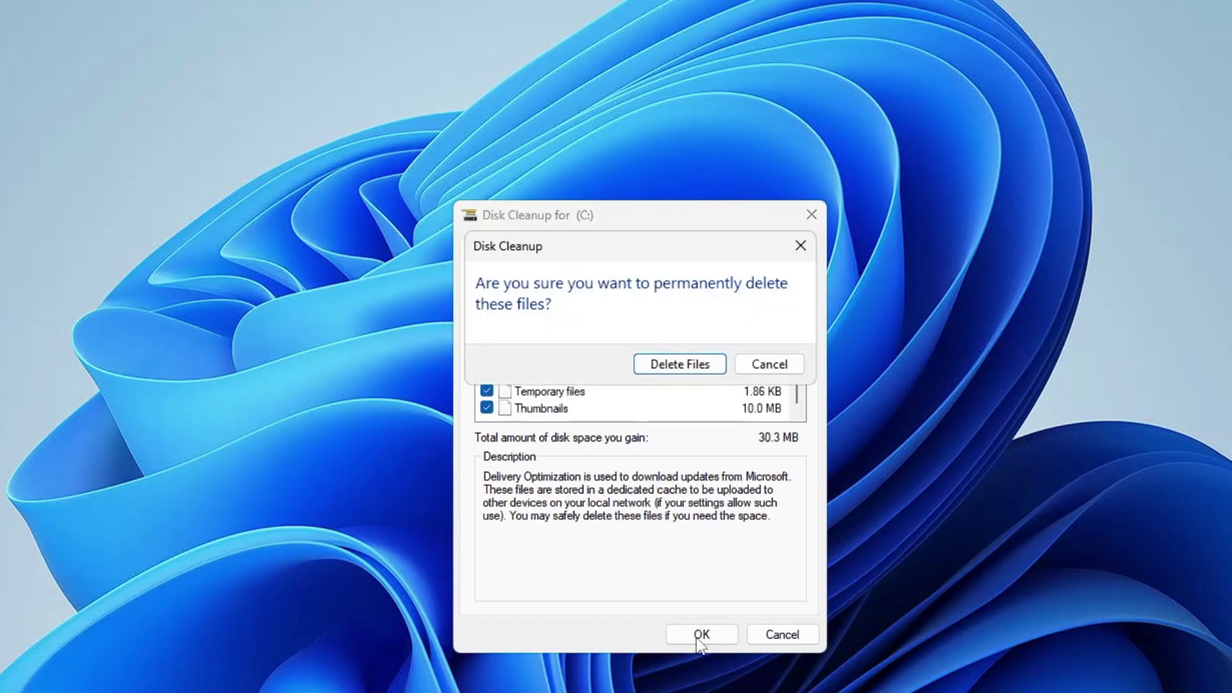
{"action": "left_click", "coordinate": [675, 366]}
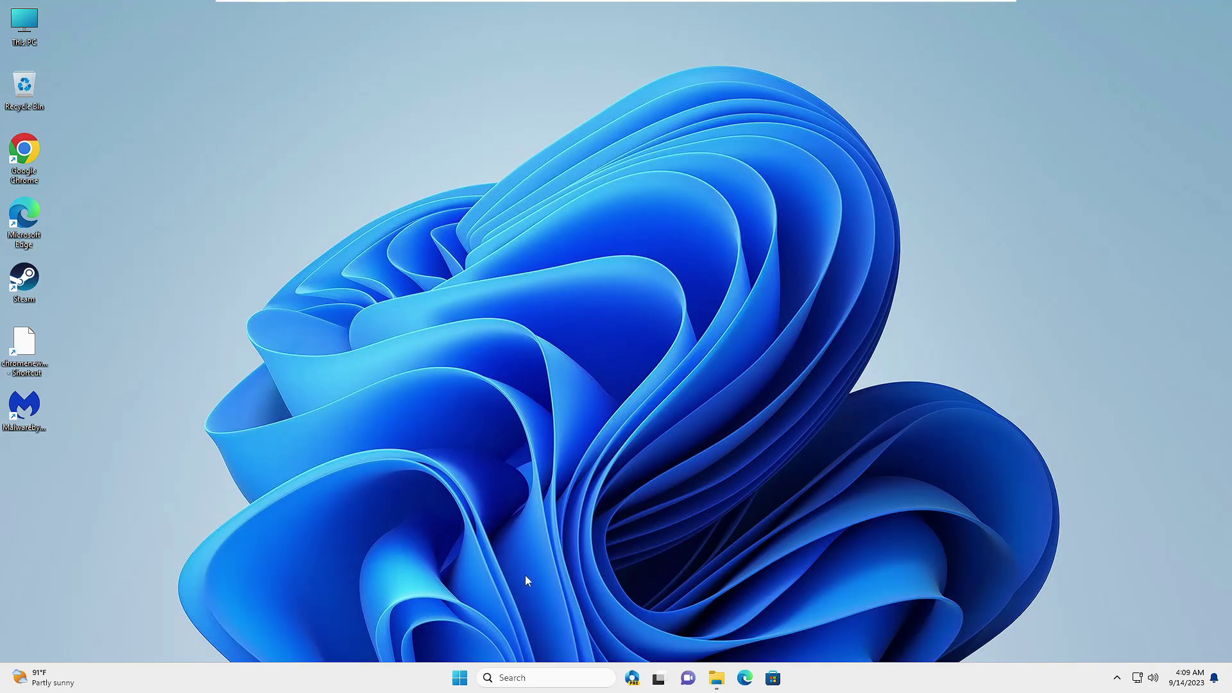
Open the C:\Windows\Temp folder through the Run dialog with 'temp'.
{"action": "right_click", "coordinate": [460, 678]}
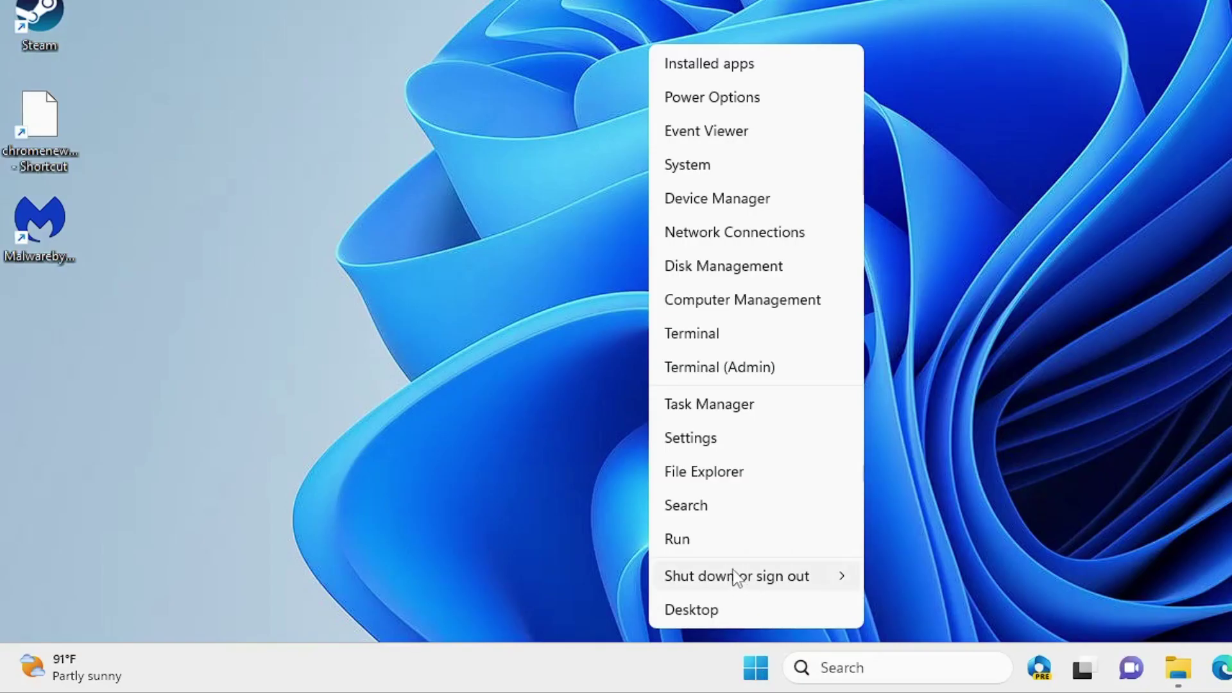
{"action": "left_click", "coordinate": [724, 547]}
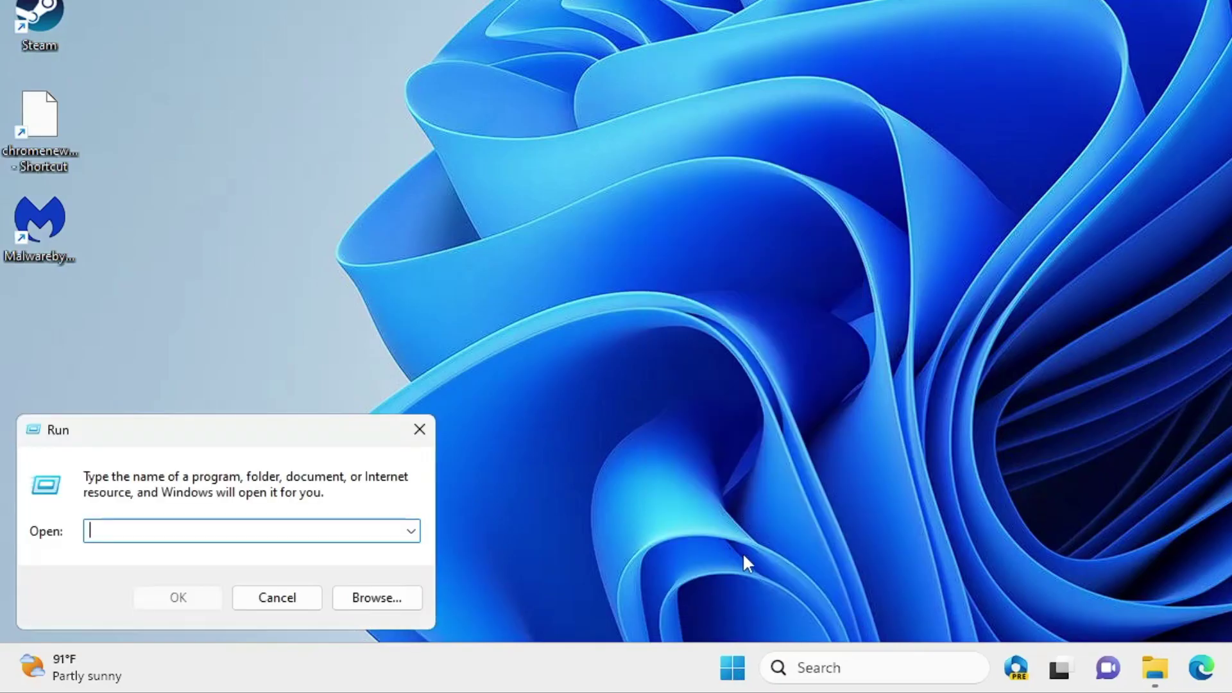
{"action": "type", "text": "temp"}
{"action": "key", "text": "Return"}
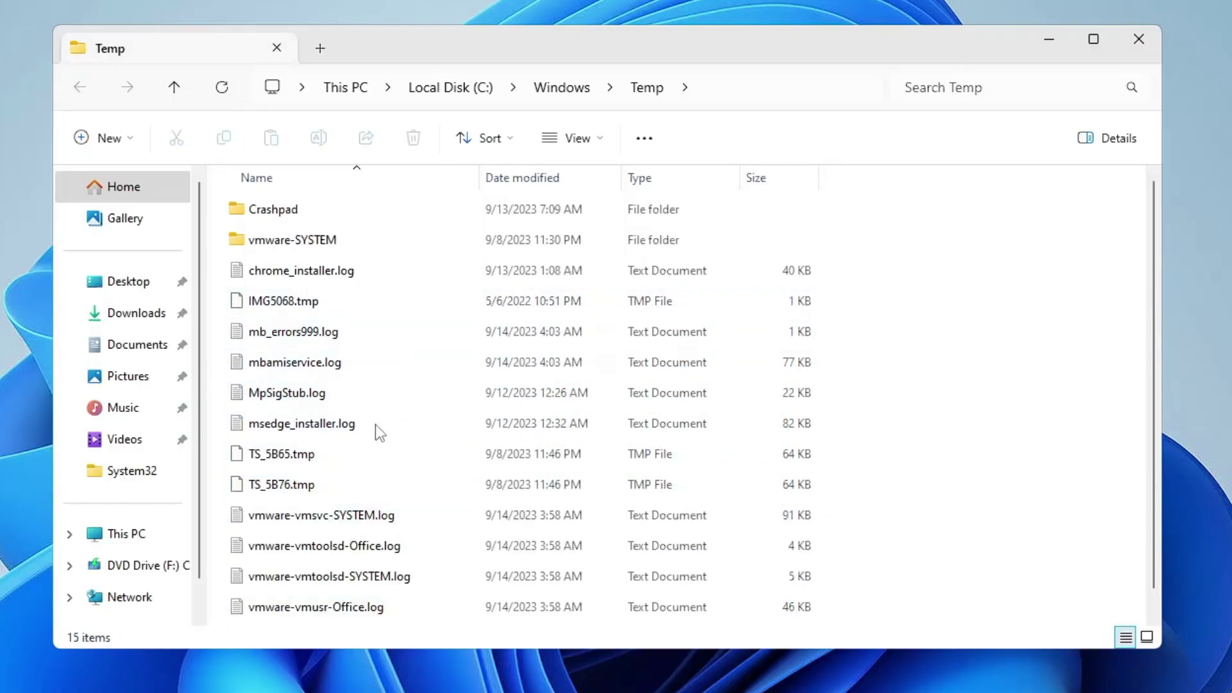
Delete all Temp folder contents, skipping the two in-use log files, and close Explorer.
{"action": "key", "text": "ctrl+a"}
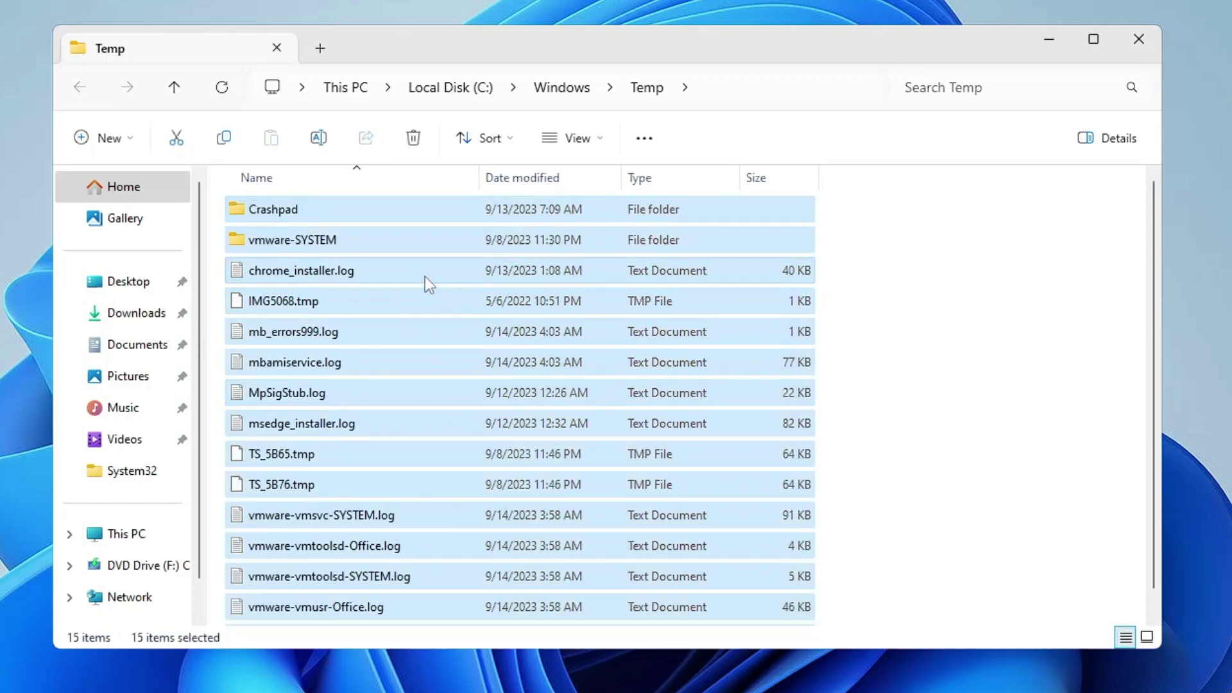
{"action": "right_click", "coordinate": [426, 281]}
{"action": "left_click", "coordinate": [564, 300]}
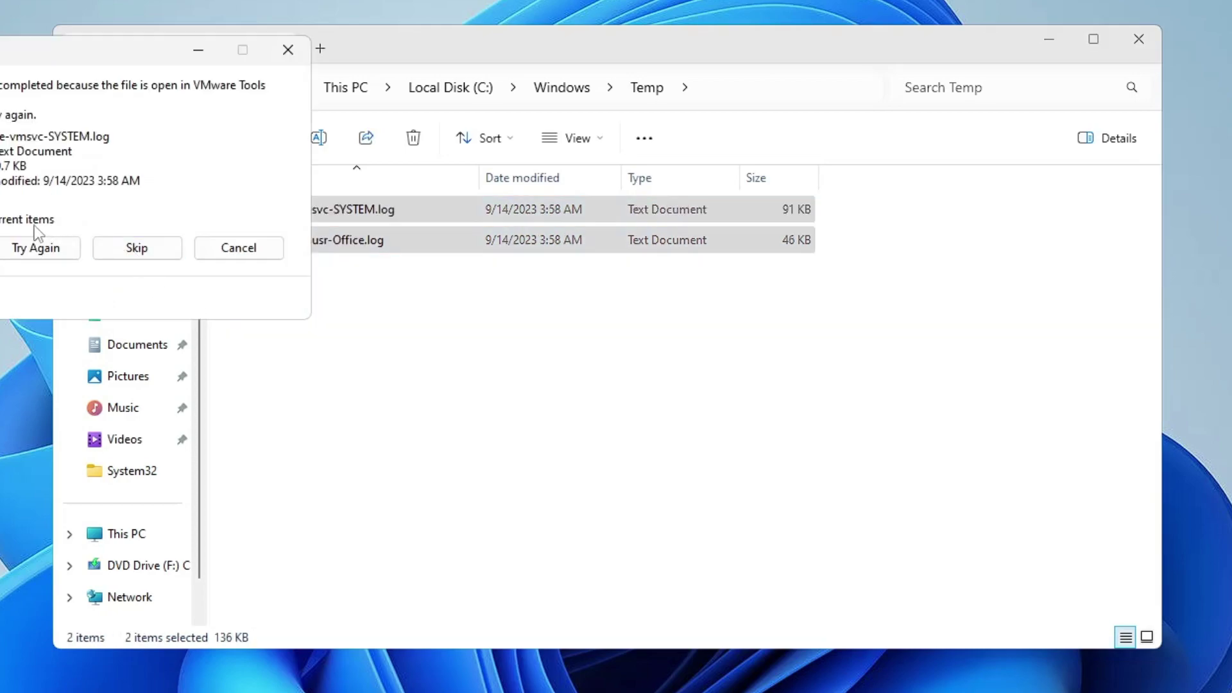
{"action": "left_click", "coordinate": [119, 245]}
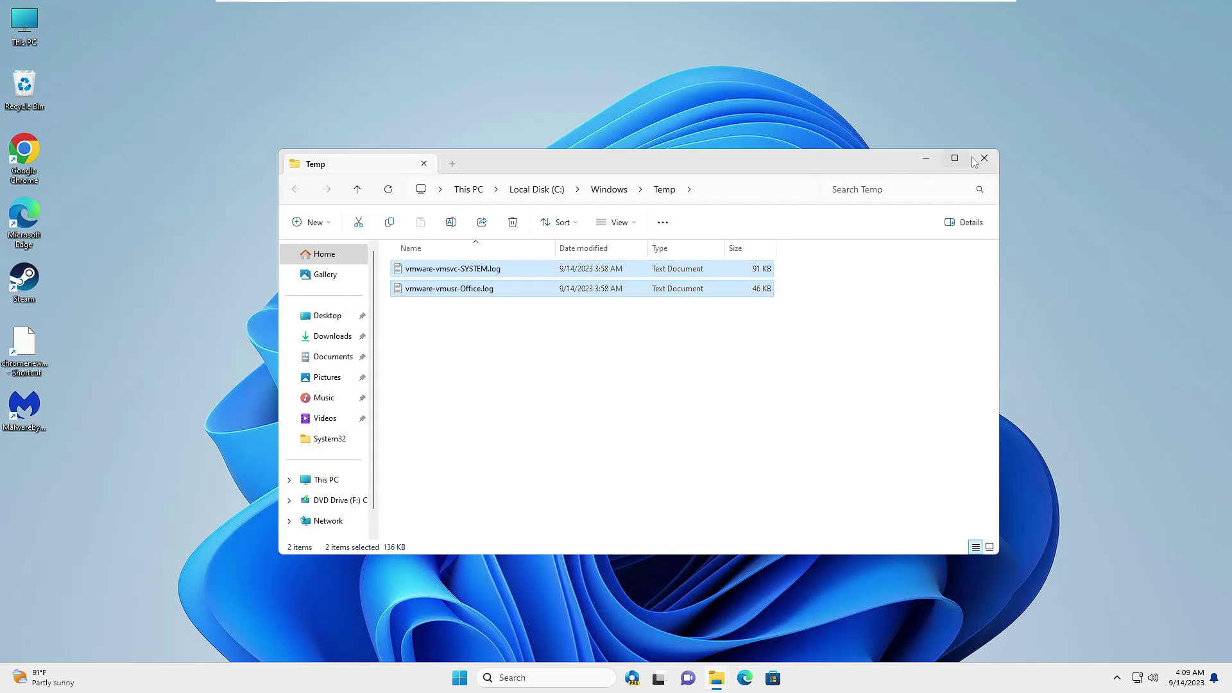
{"action": "left_click", "coordinate": [1139, 39]}
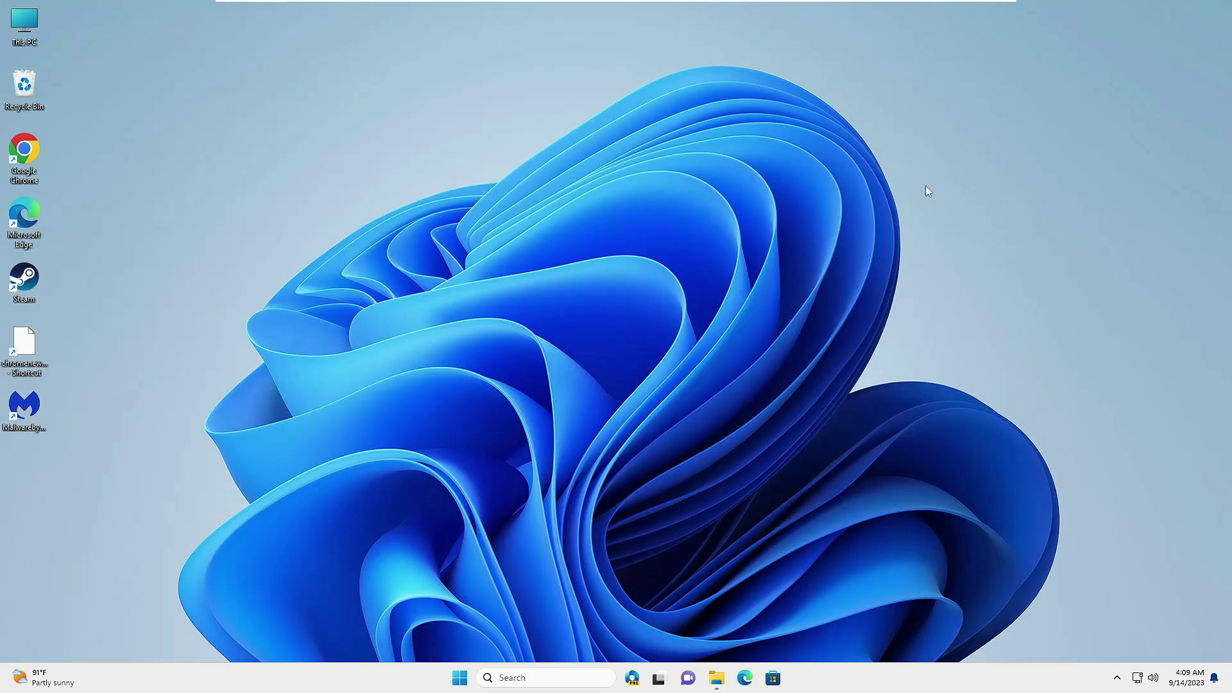
Open the user's temp folder through the Run dialog with '%temp%'.
{"action": "right_click", "coordinate": [460, 677]}
{"action": "left_click", "coordinate": [750, 531]}
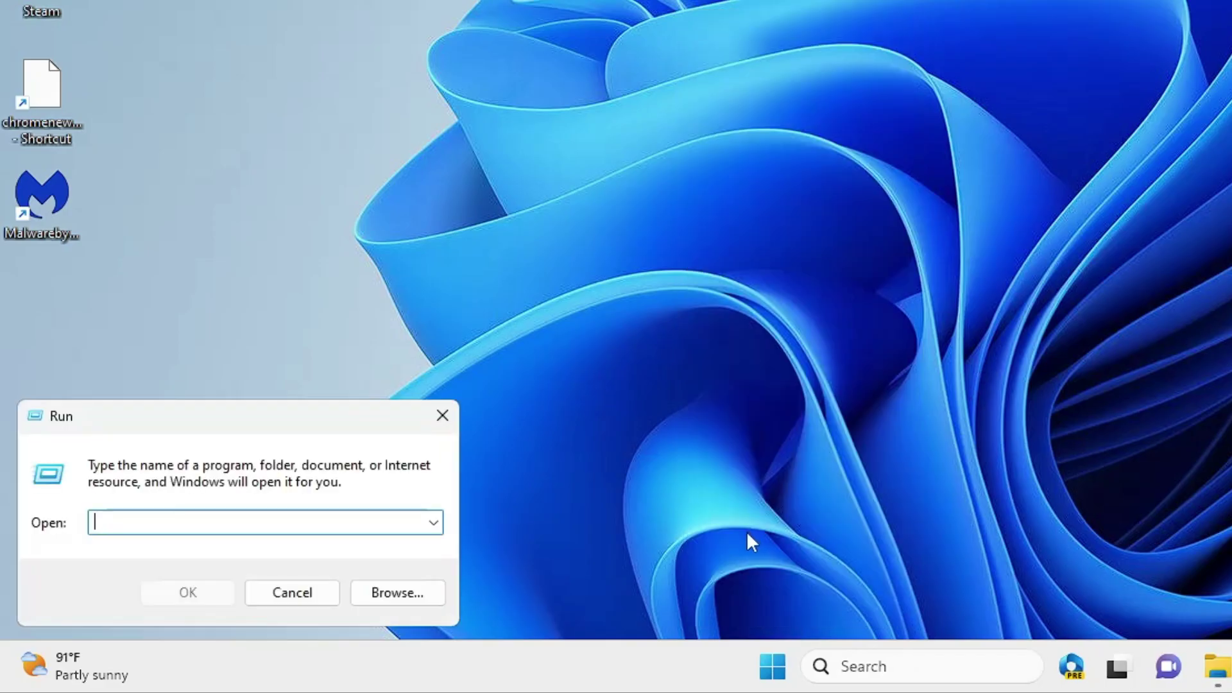
{"action": "type", "text": "%temp%"}
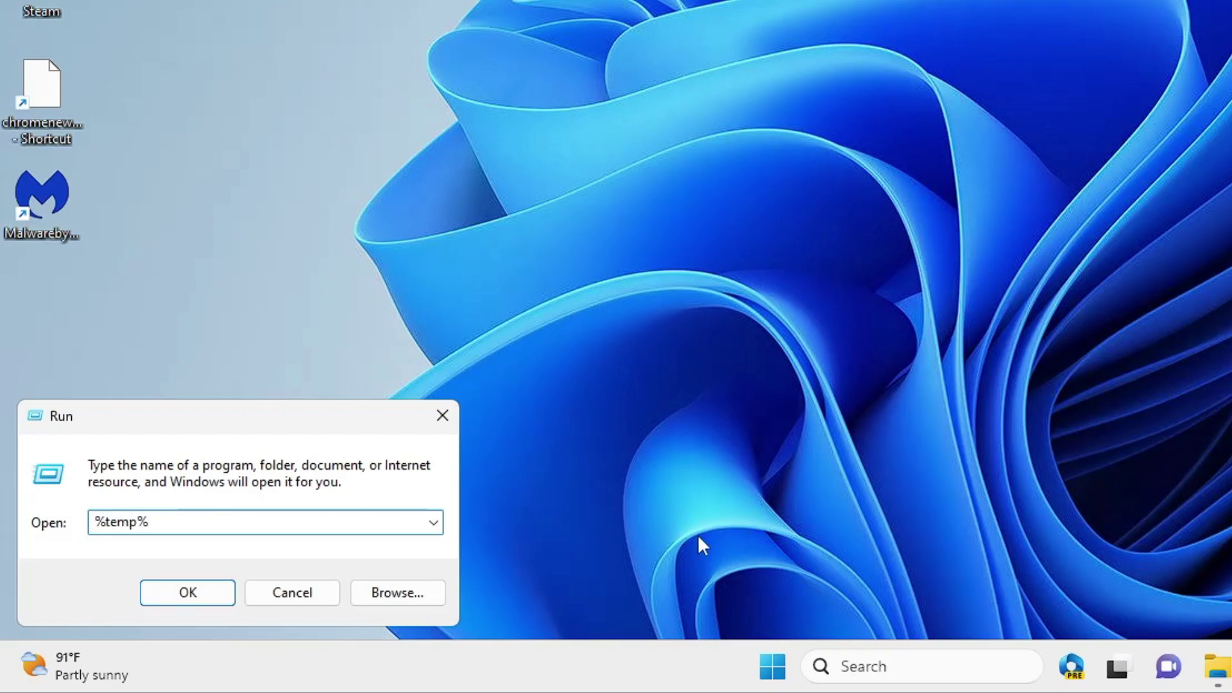
{"action": "left_click", "coordinate": [207, 593]}
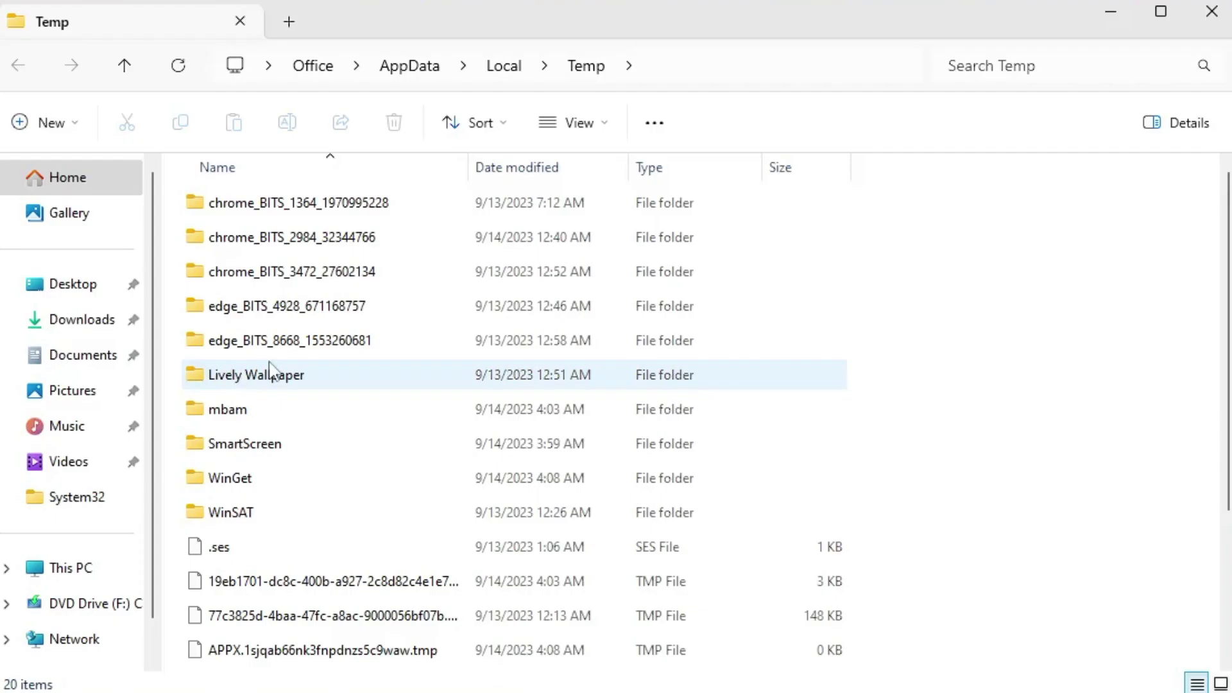
Delete everything in %temp%, skipping all items still in use.
{"action": "key", "text": "ctrl+a"}
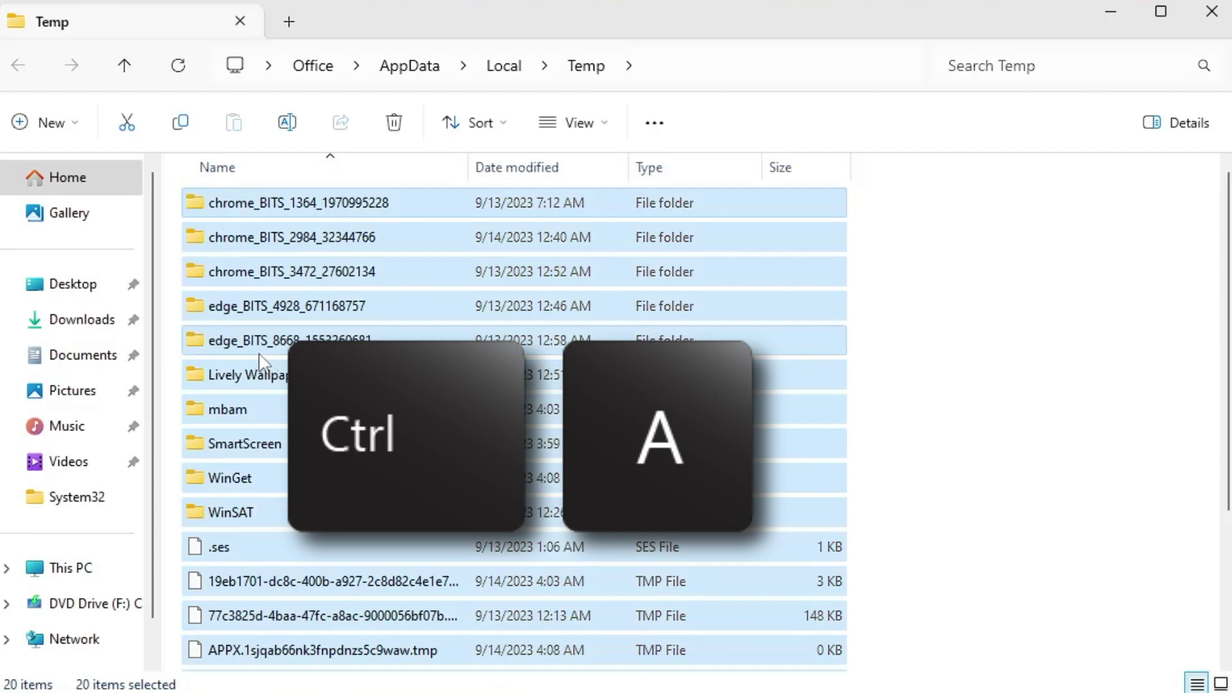
{"action": "right_click", "coordinate": [281, 310]}
{"action": "left_click", "coordinate": [434, 332]}
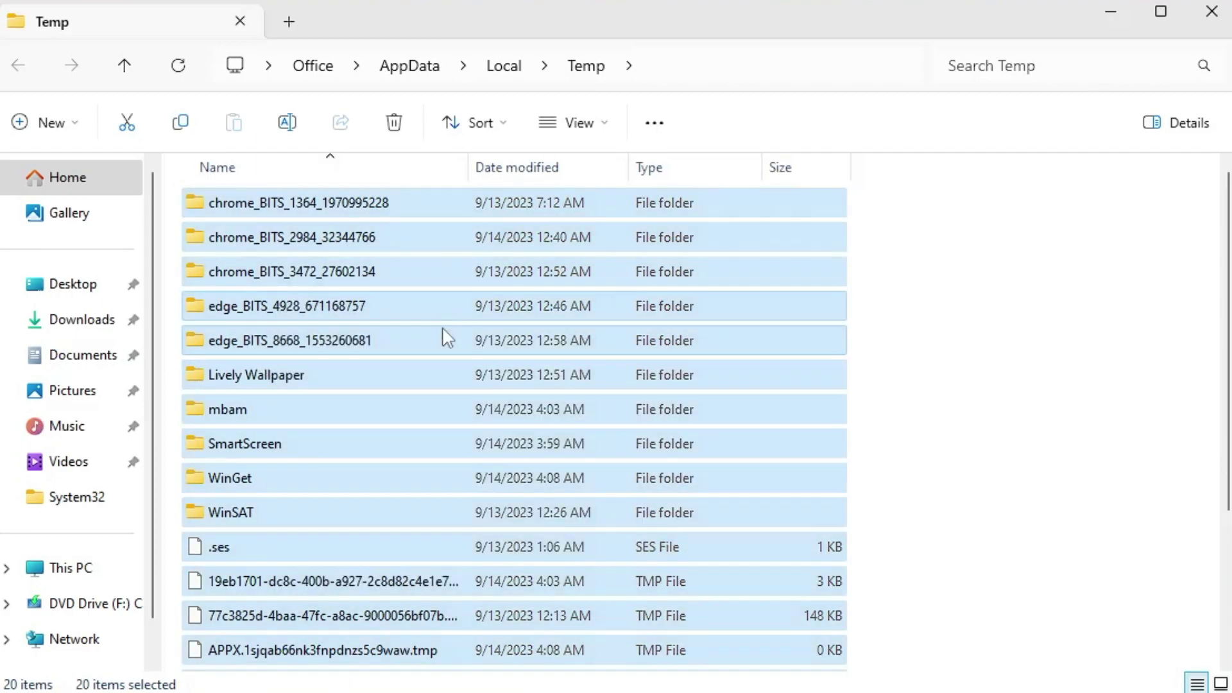
{"action": "left_click", "coordinate": [492, 187]}
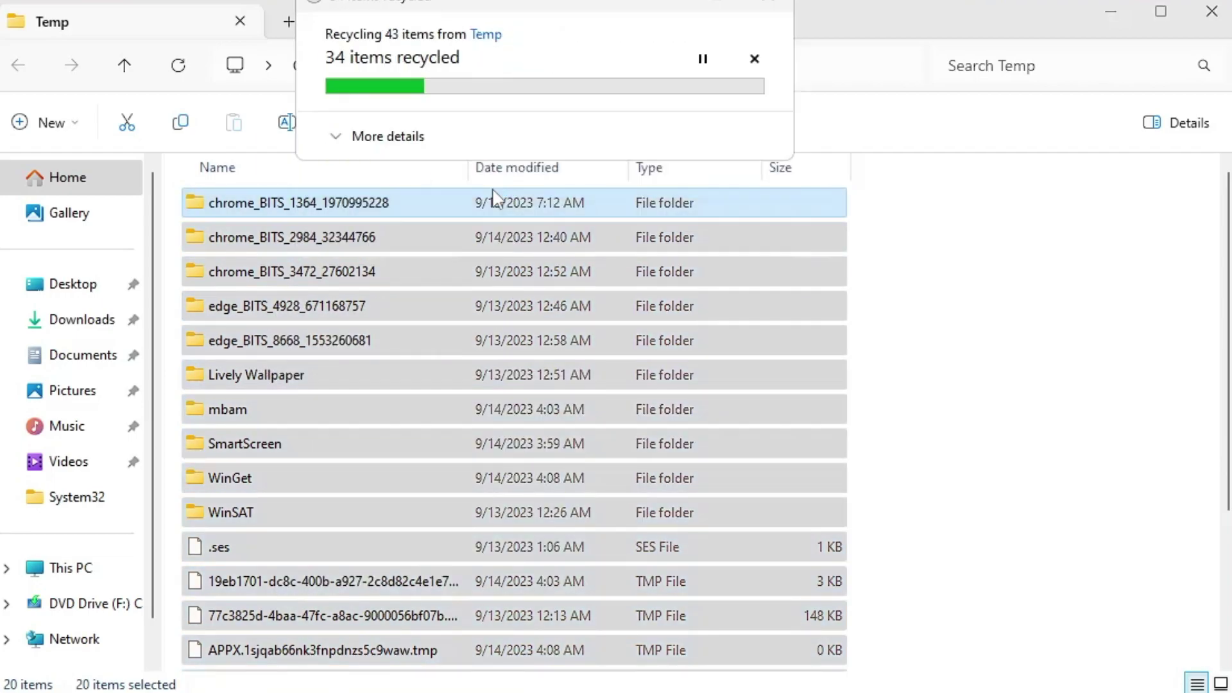
{"action": "left_click", "coordinate": [457, 206]}
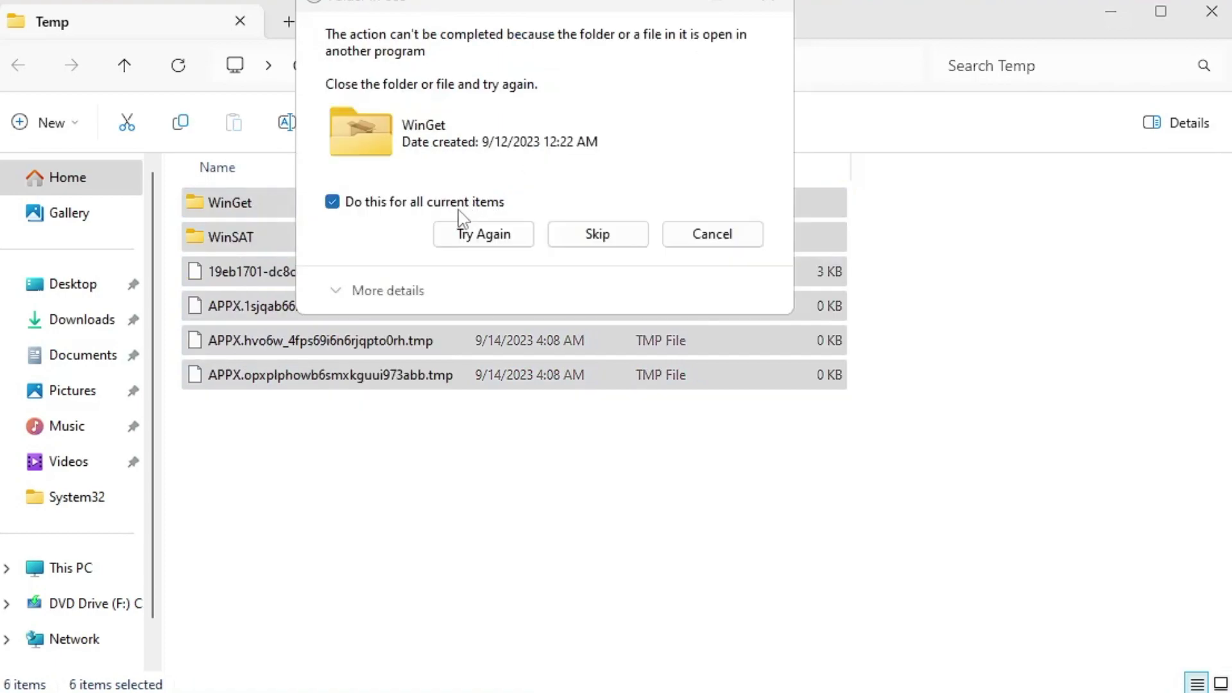
{"action": "left_click", "coordinate": [597, 234]}
{"action": "left_click", "coordinate": [1111, 11]}
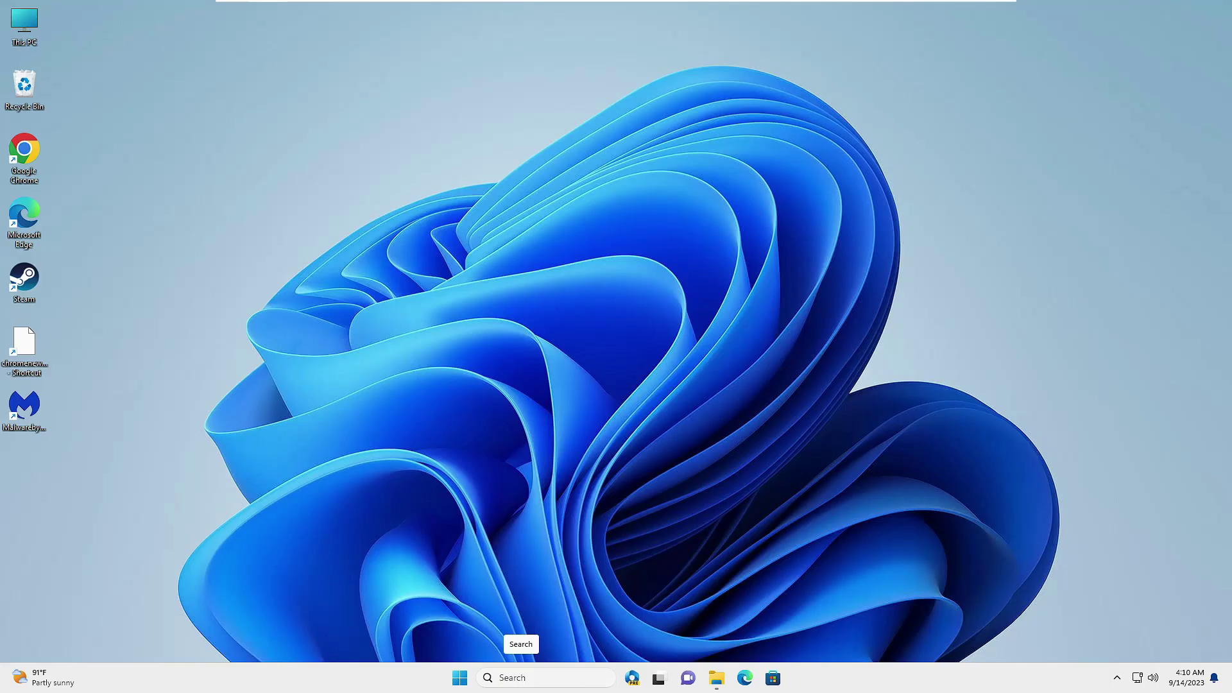
{"action": "left_click", "coordinate": [526, 680]}
{"action": "type", "text": "app"}
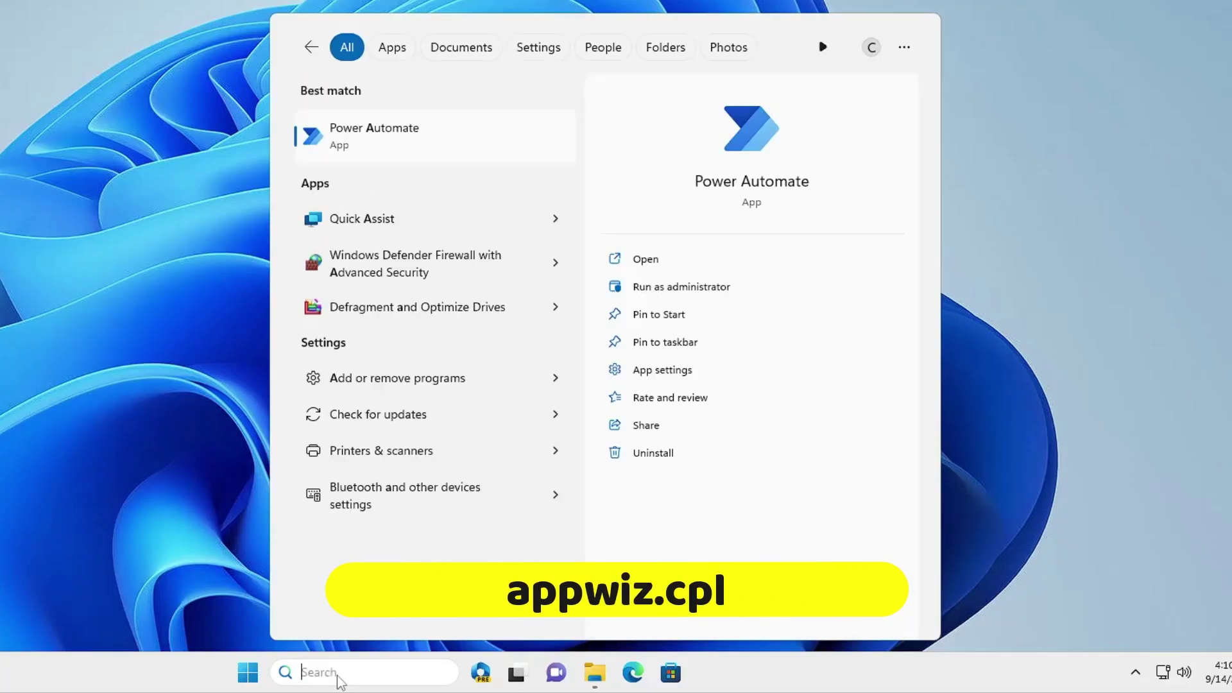
{"action": "type", "text": "appwiz.cpl"}
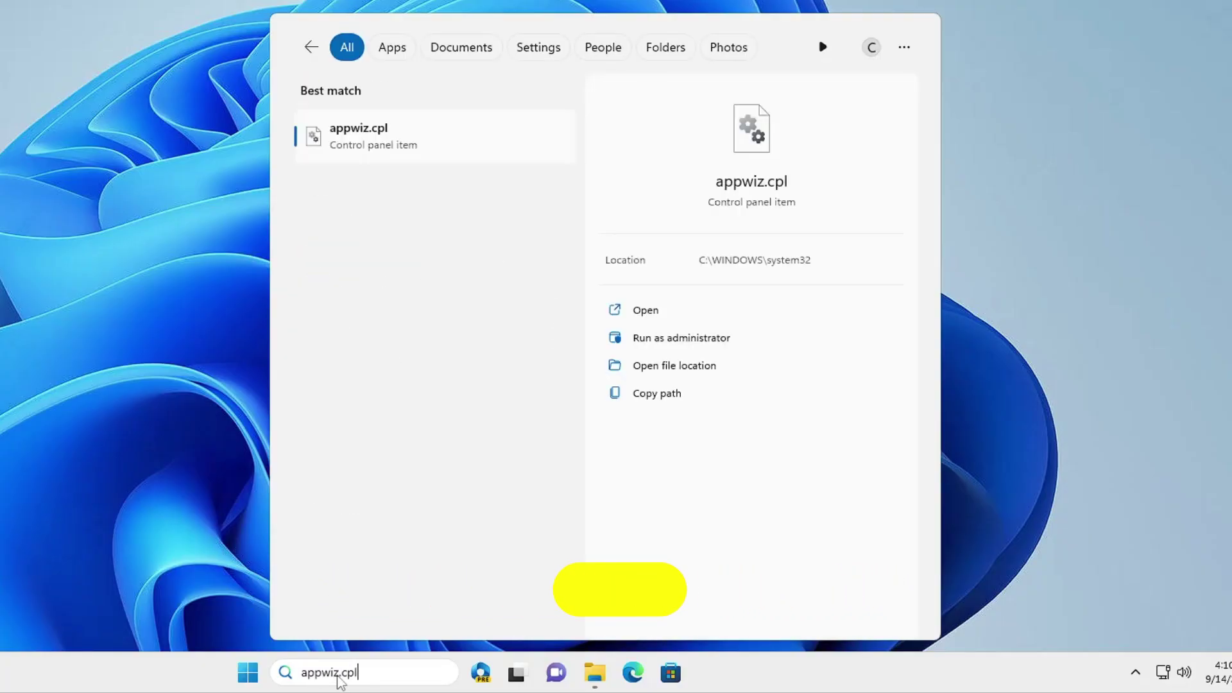
{"action": "key", "text": "Return"}
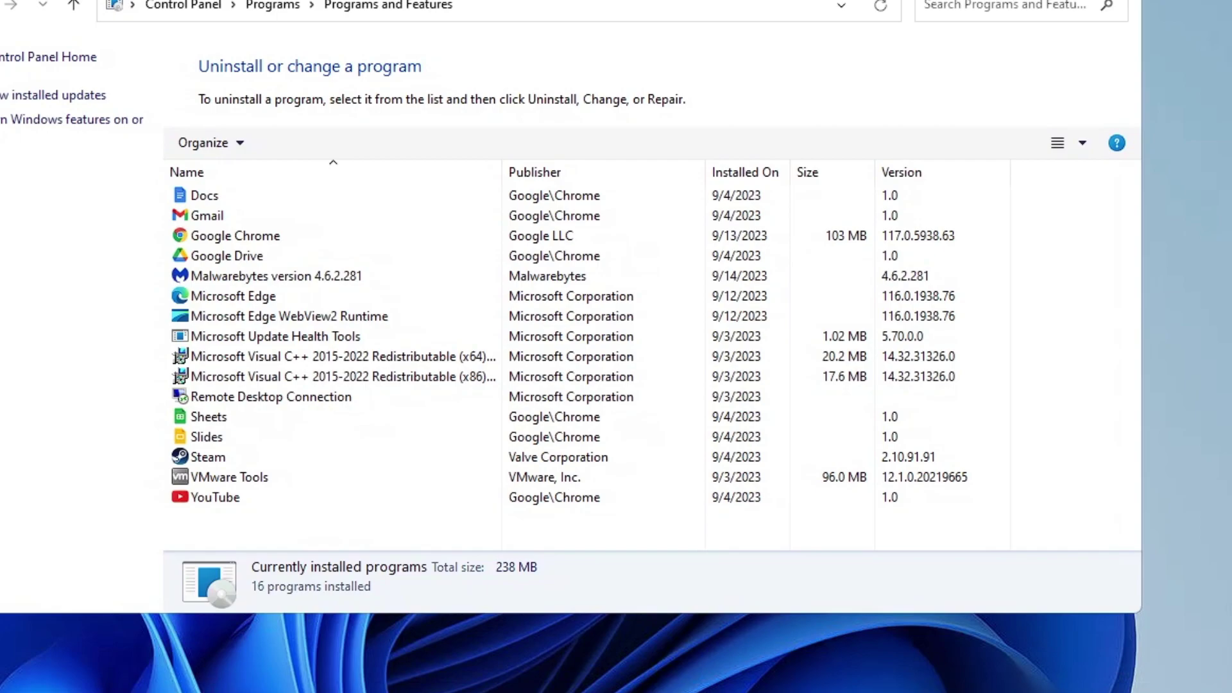
{"action": "left_click", "coordinate": [302, 317]}
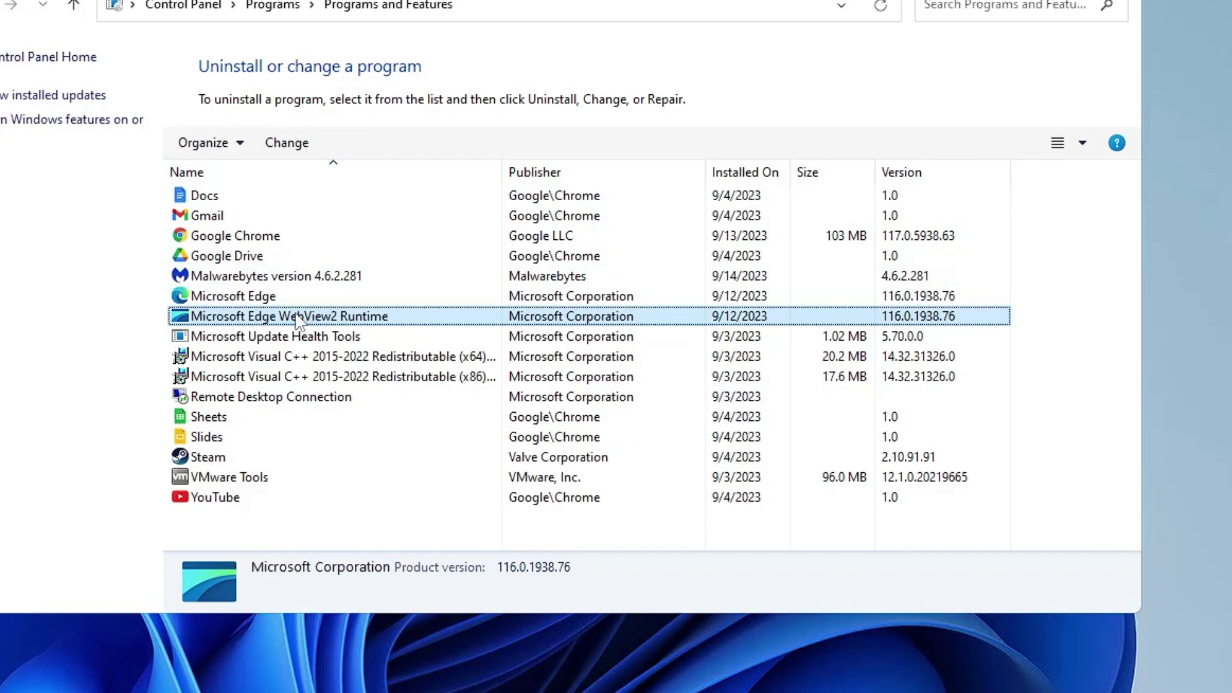
{"action": "left_click", "coordinate": [285, 256]}
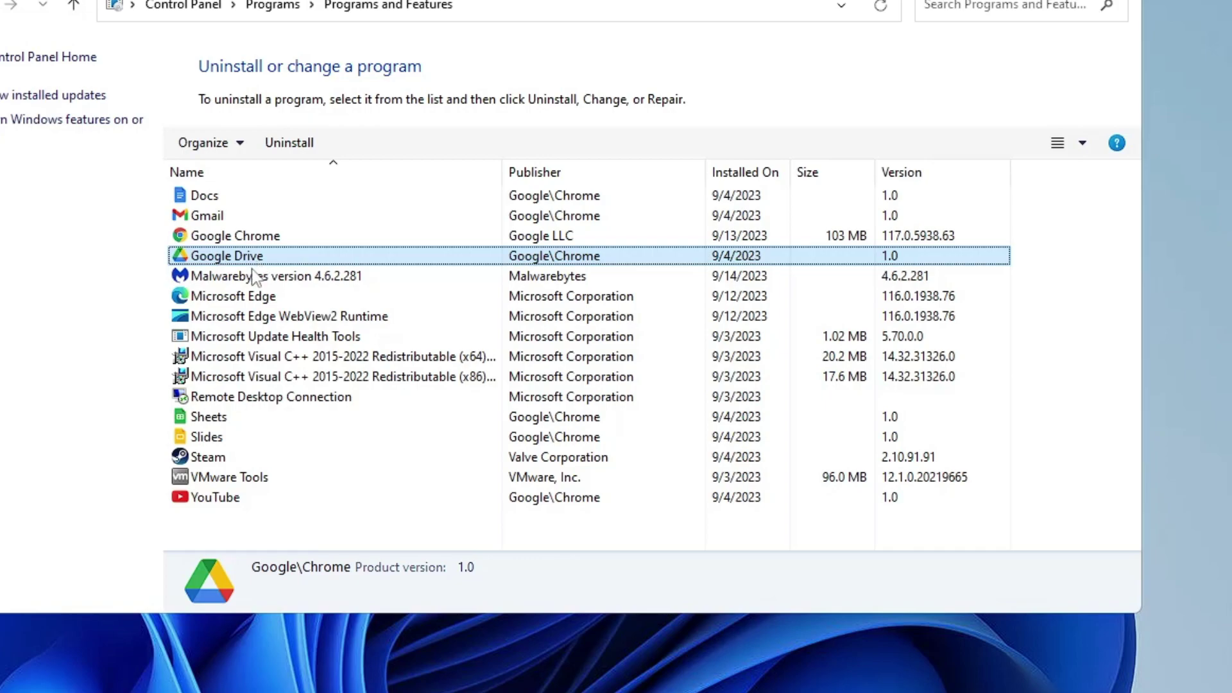
{"action": "left_click", "coordinate": [246, 294]}
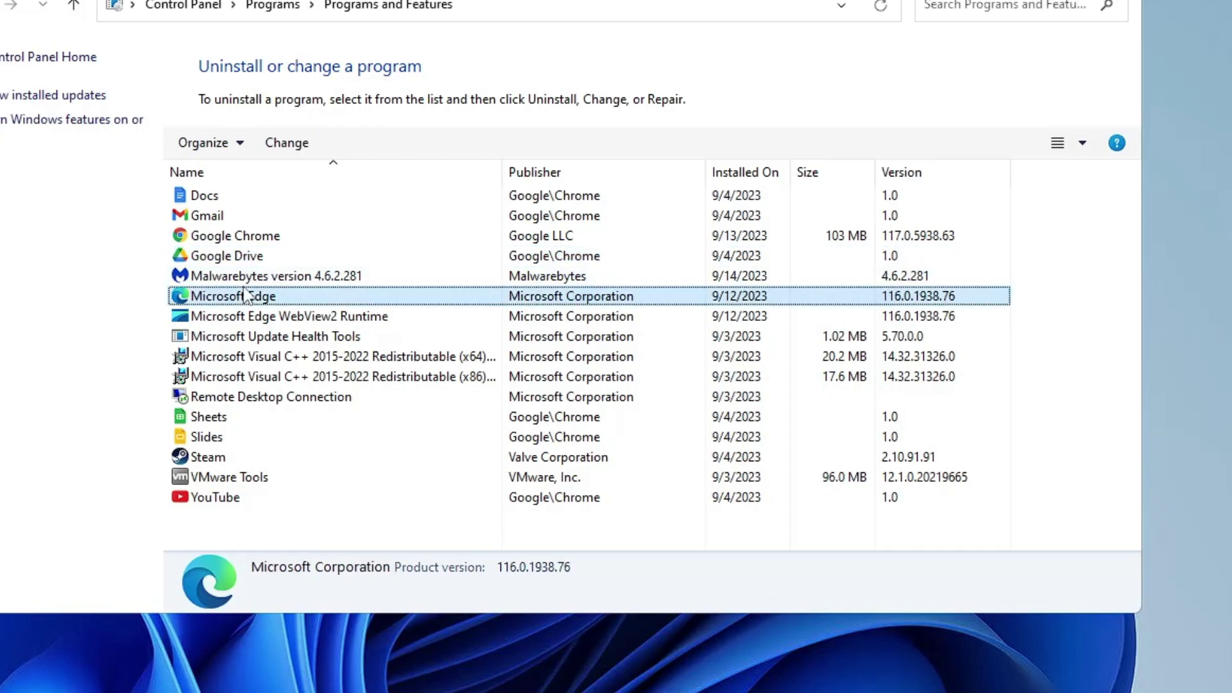
{"action": "left_click", "coordinate": [243, 238]}
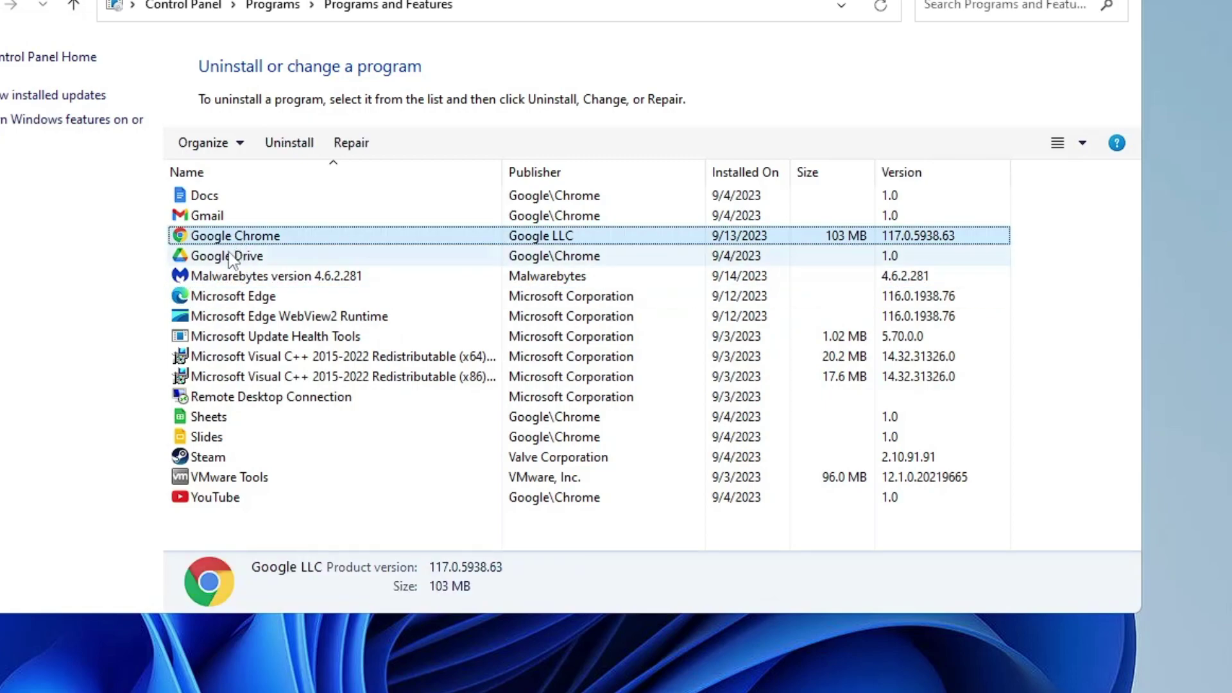
{"action": "left_click", "coordinate": [292, 359]}
{"action": "left_click", "coordinate": [270, 296]}
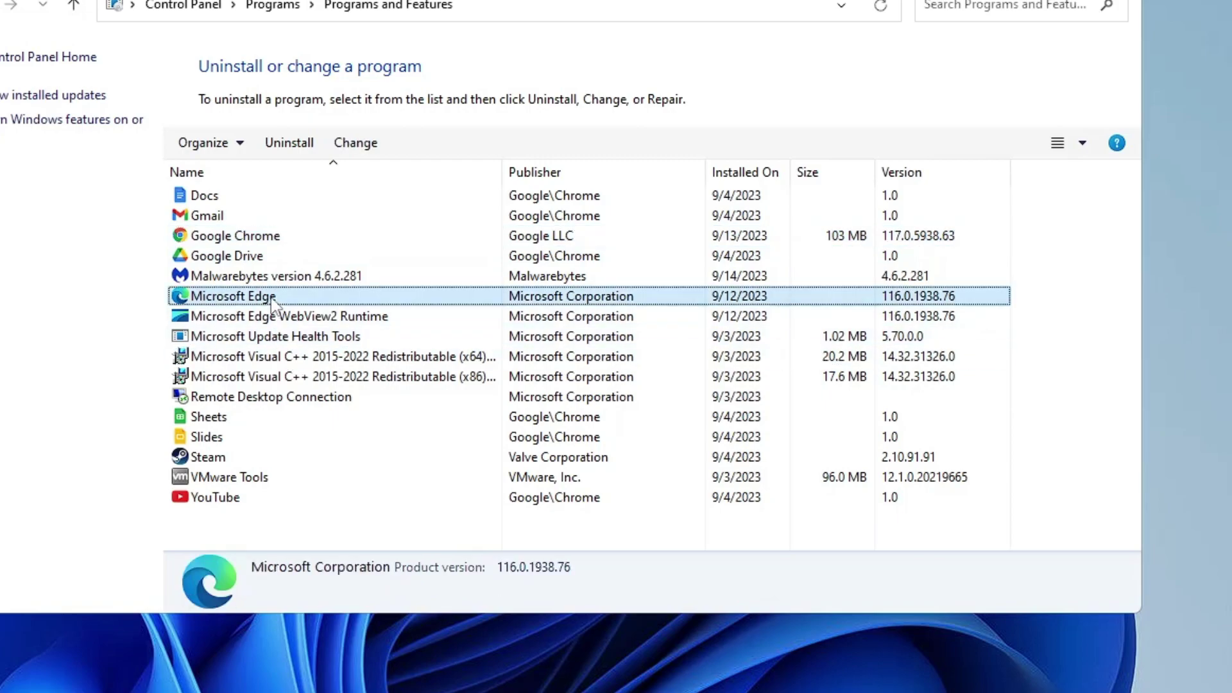
{"action": "left_click", "coordinate": [263, 277]}
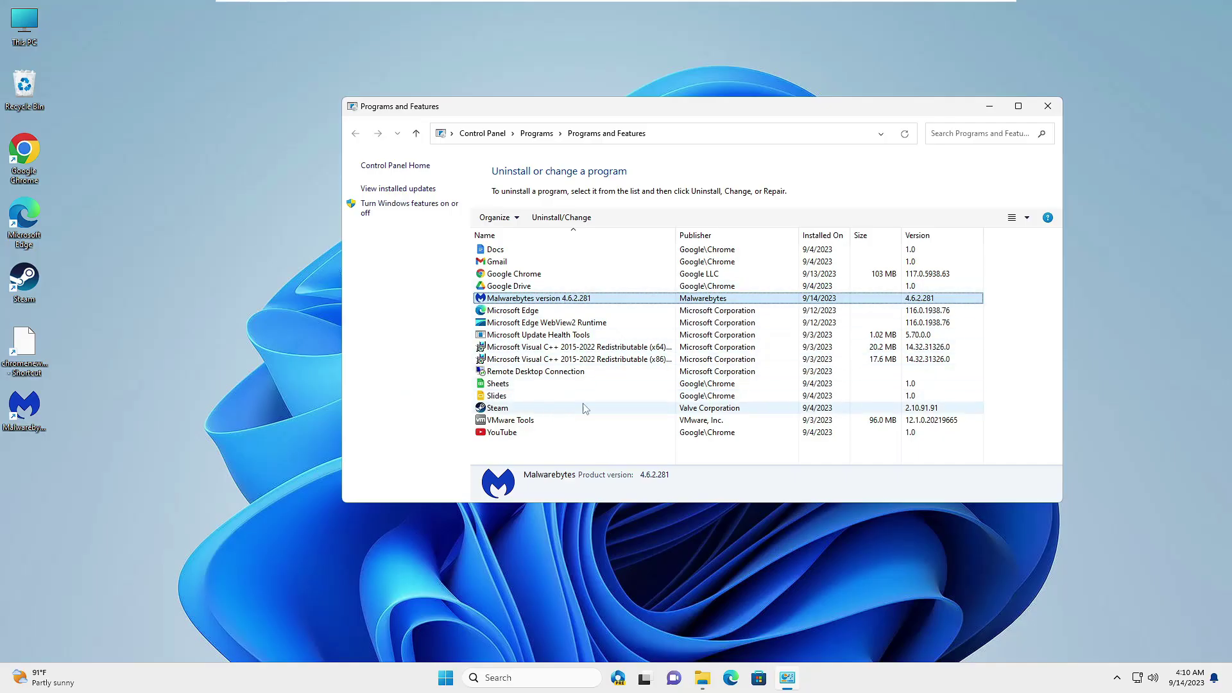
{"action": "left_click", "coordinate": [1045, 107]}
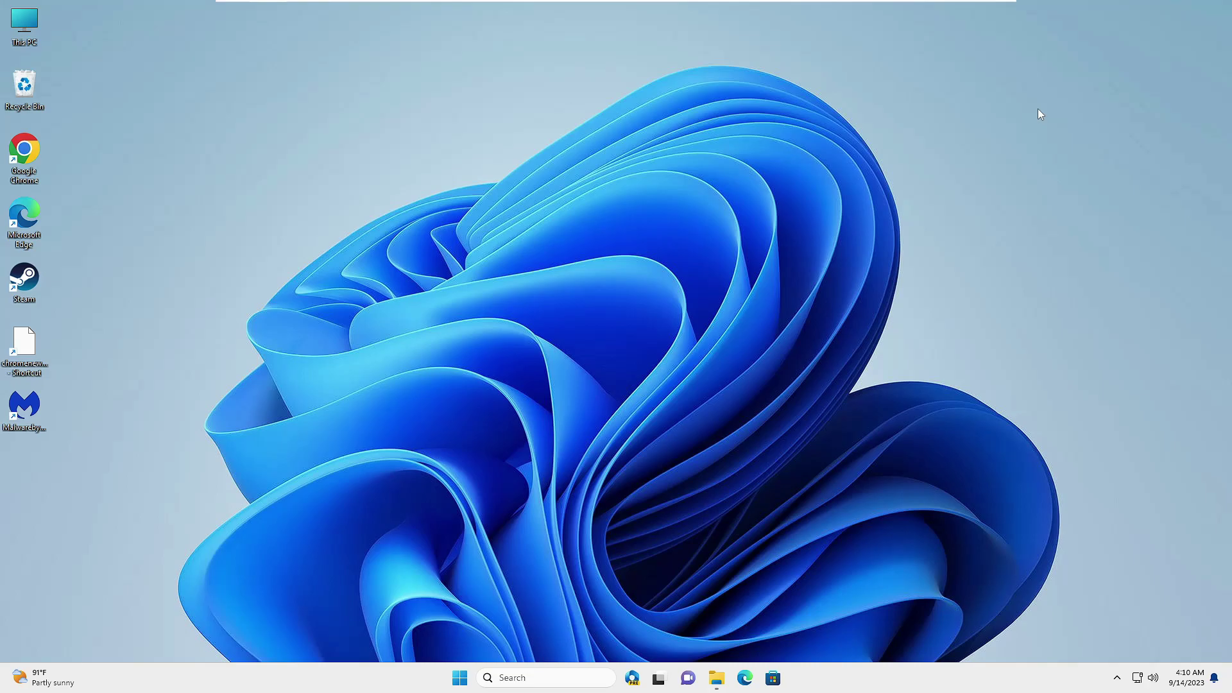
Launch Chrome and open chrome://extensions via Extensions > Manage Extensions, showing none installed.
{"action": "double_click", "coordinate": [25, 154]}
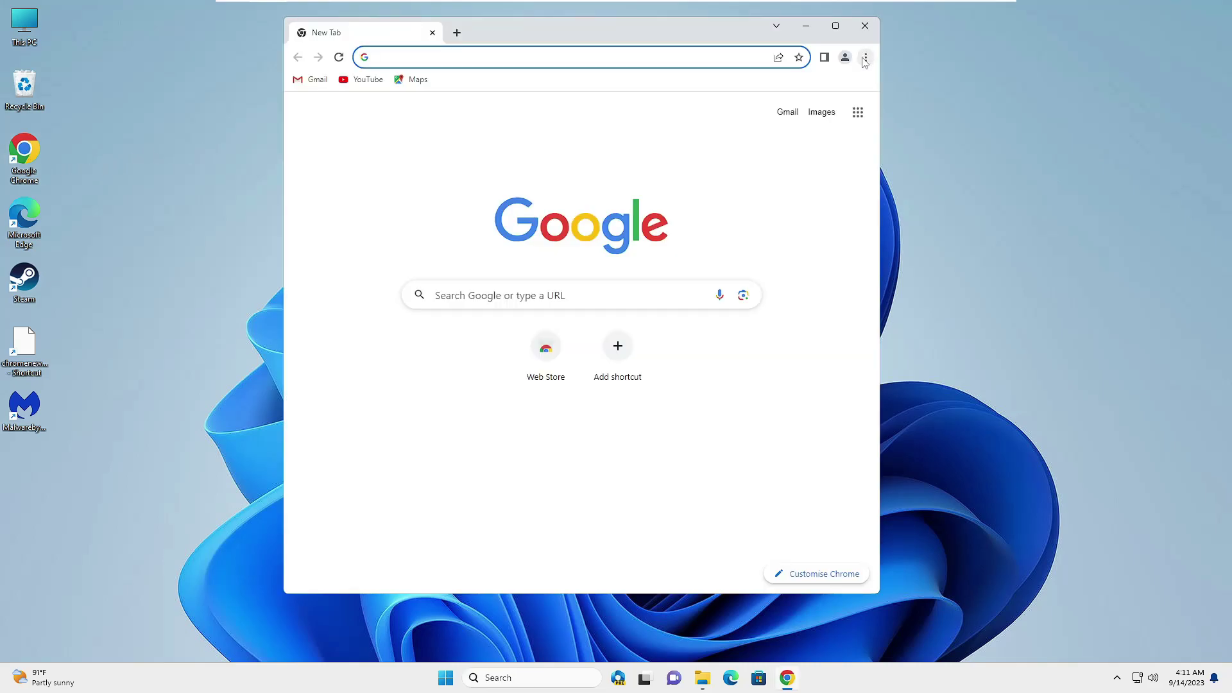
{"action": "left_click", "coordinate": [865, 58]}
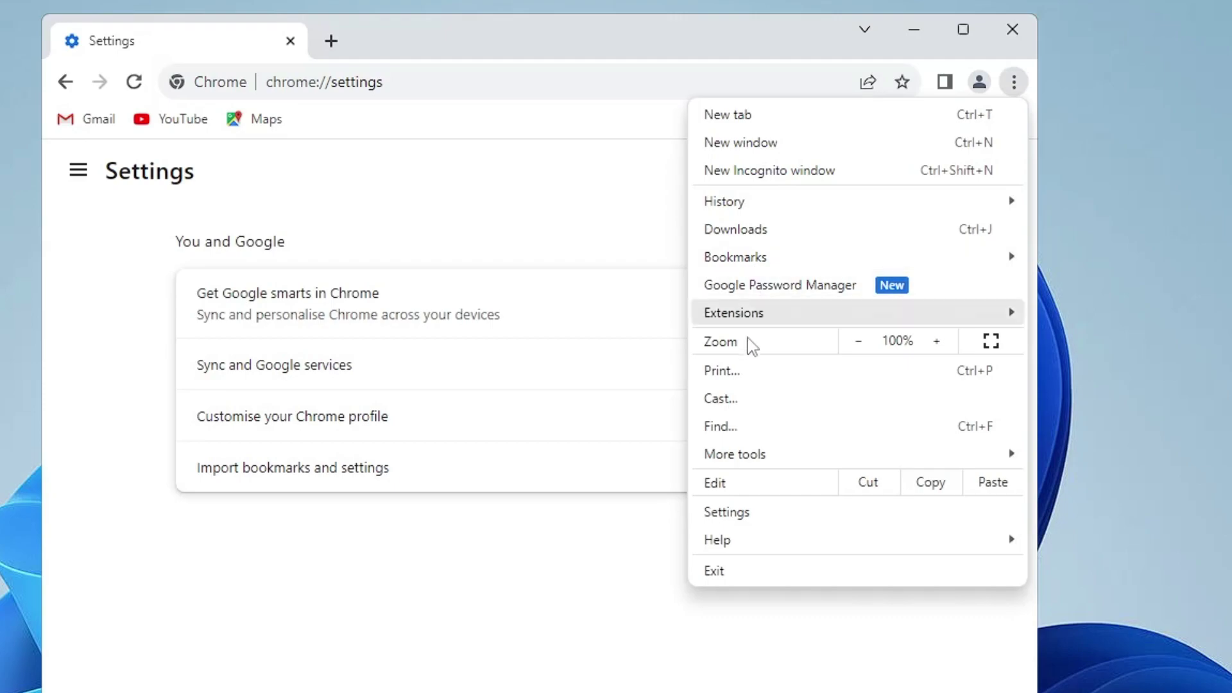
{"action": "mouse_move", "coordinate": [710, 200]}
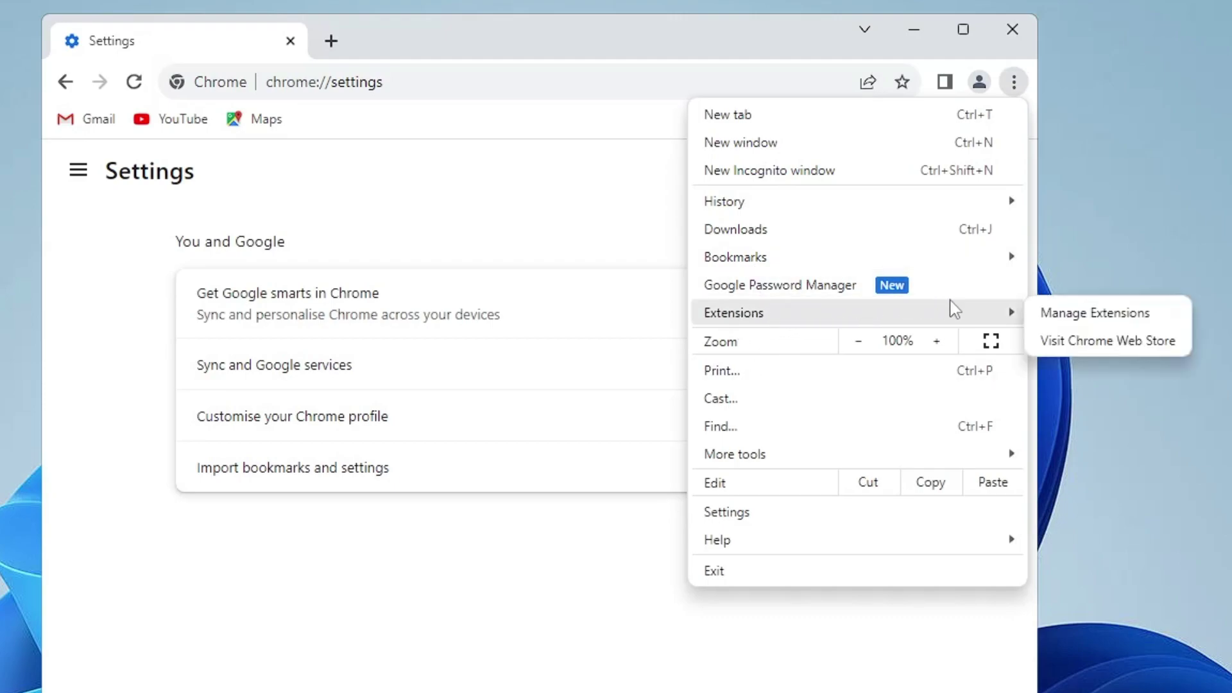
{"action": "left_click", "coordinate": [1059, 322]}
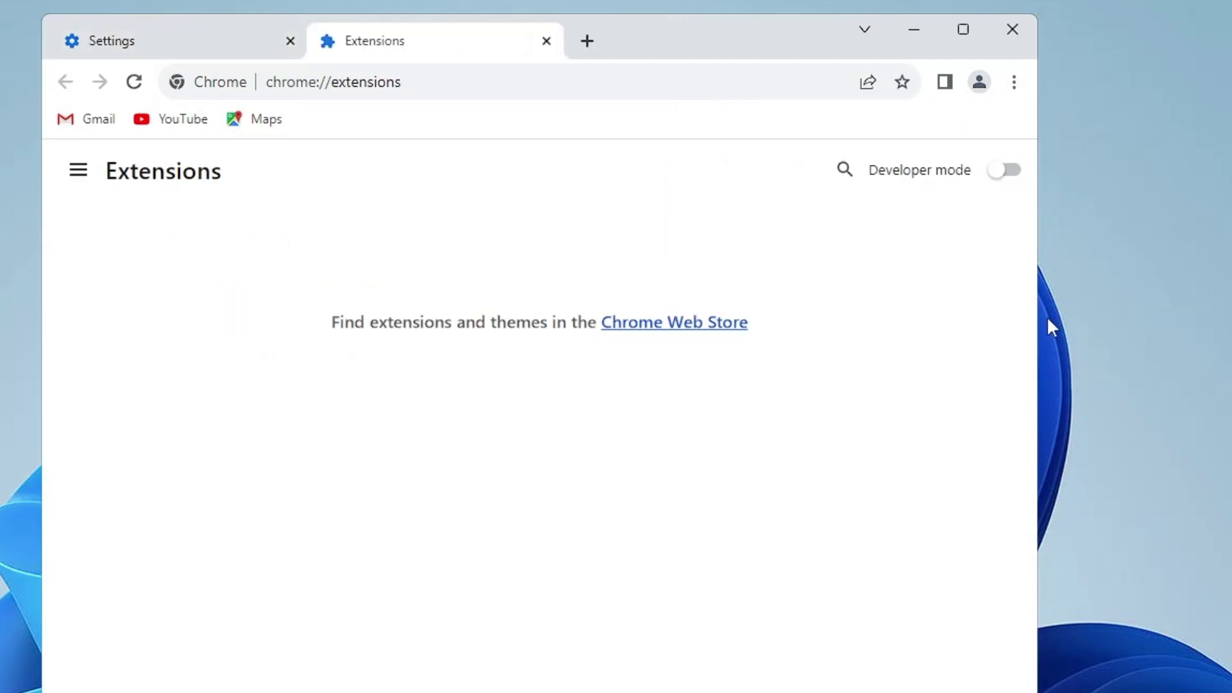